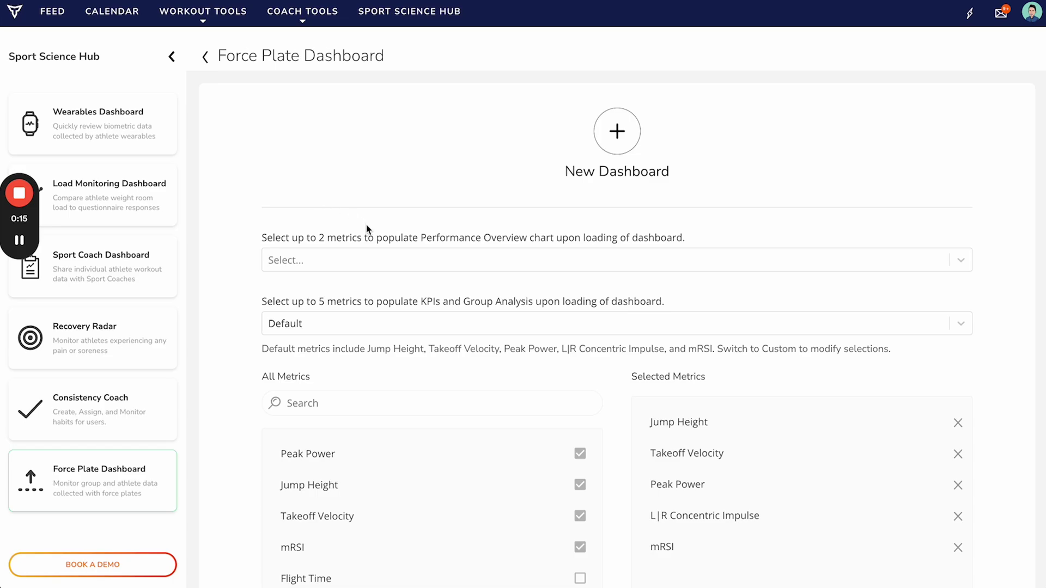
- Choose mRSI and Stiffness as the two metrics for the Performance Overview chart
left_click(408, 265)
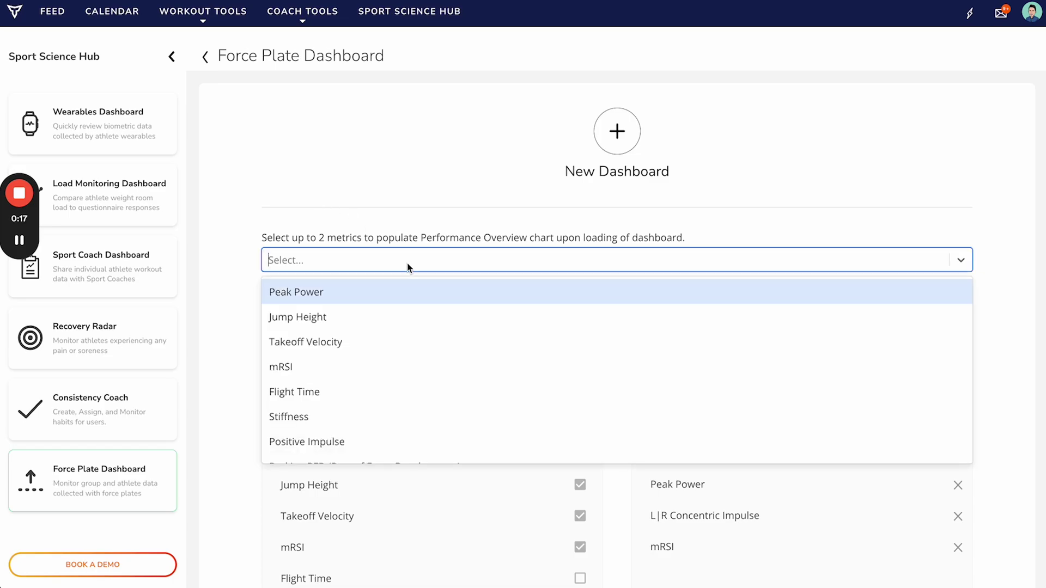
scroll(390, 342, "down", 1)
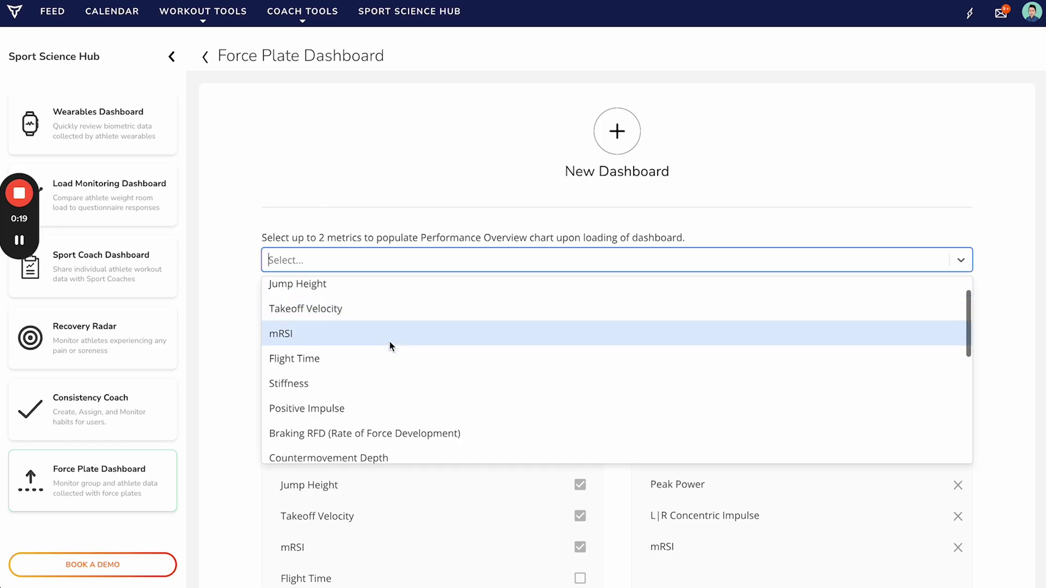
left_click(391, 341)
left_click(415, 270)
scroll(397, 364, "down", 1)
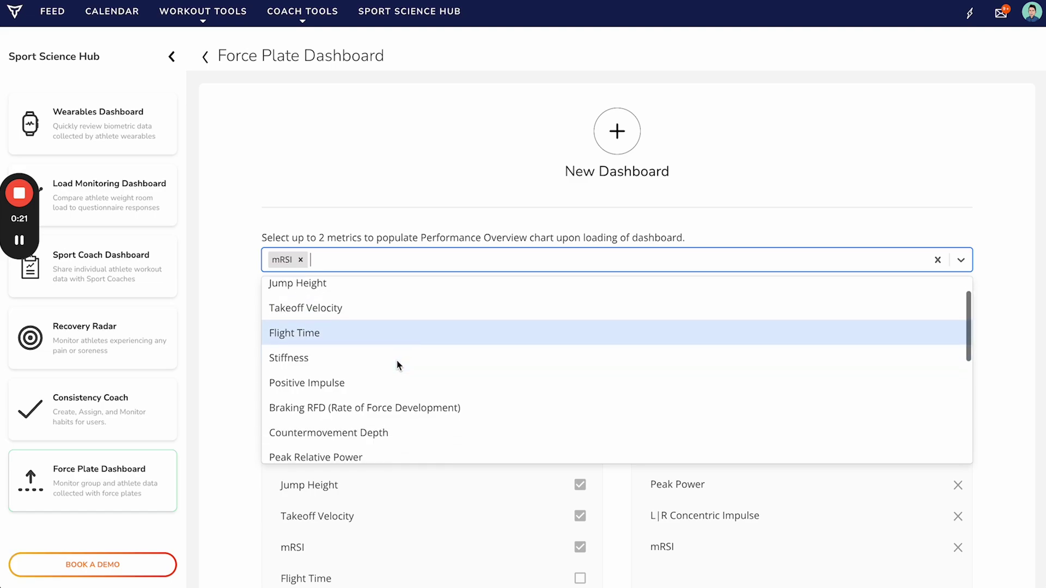
left_click(349, 358)
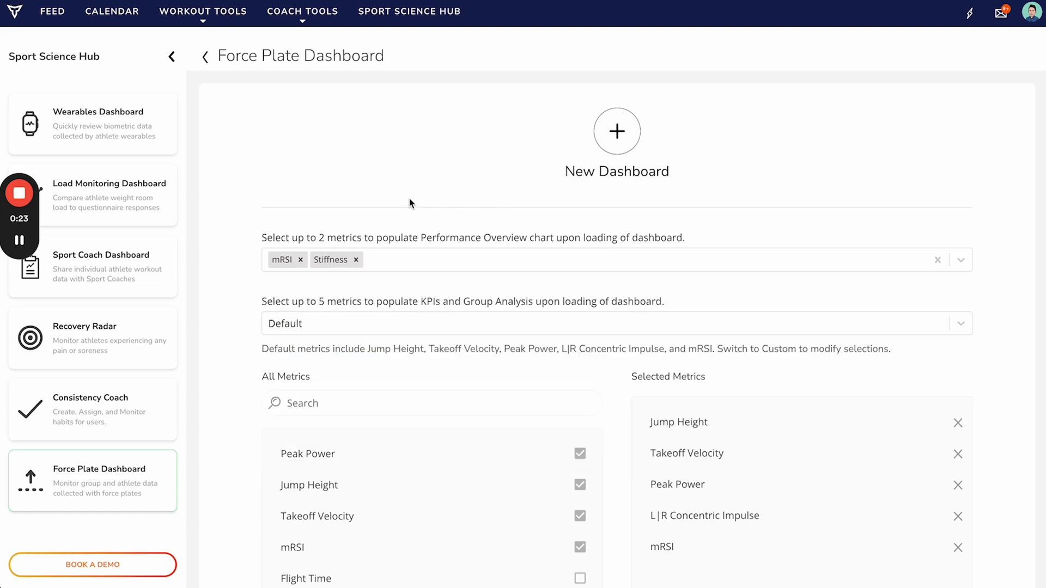
- Switch the KPI and Group Analysis metrics to Custom and remove all the default metrics
scroll(410, 200, "down", 2)
scroll(409, 200, "down", 1)
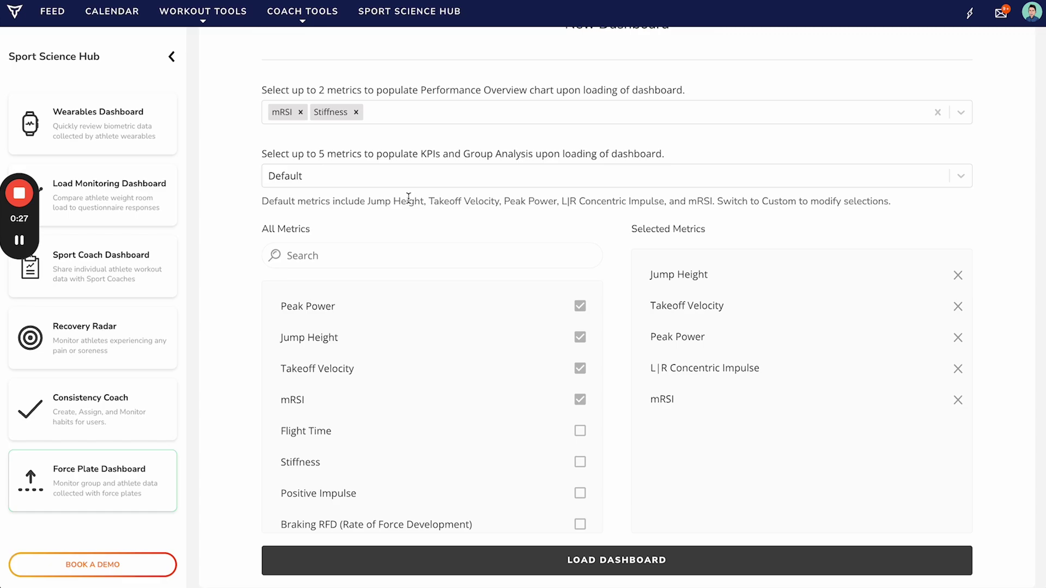
left_click(415, 178)
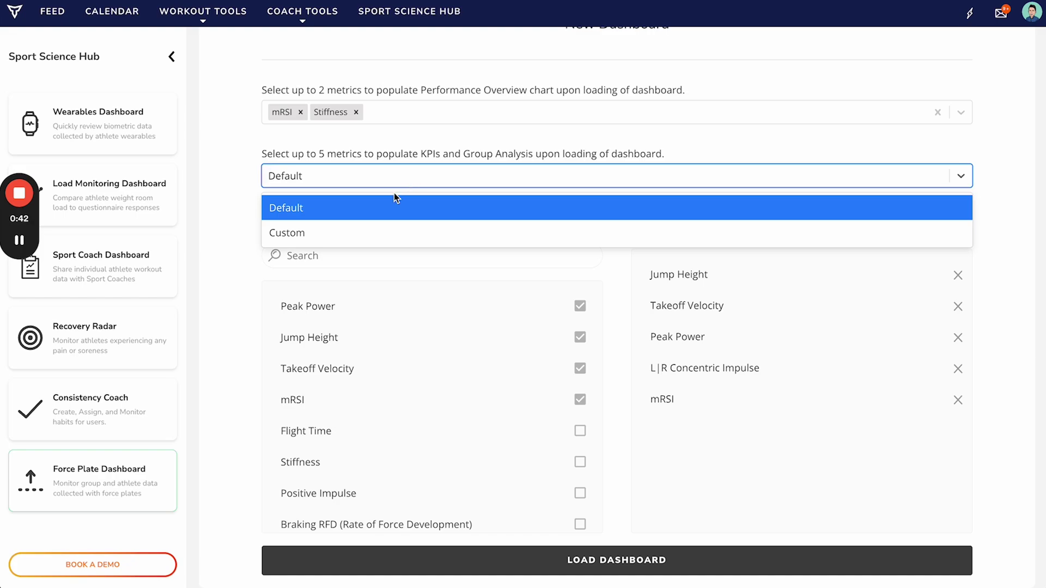
left_click(349, 231)
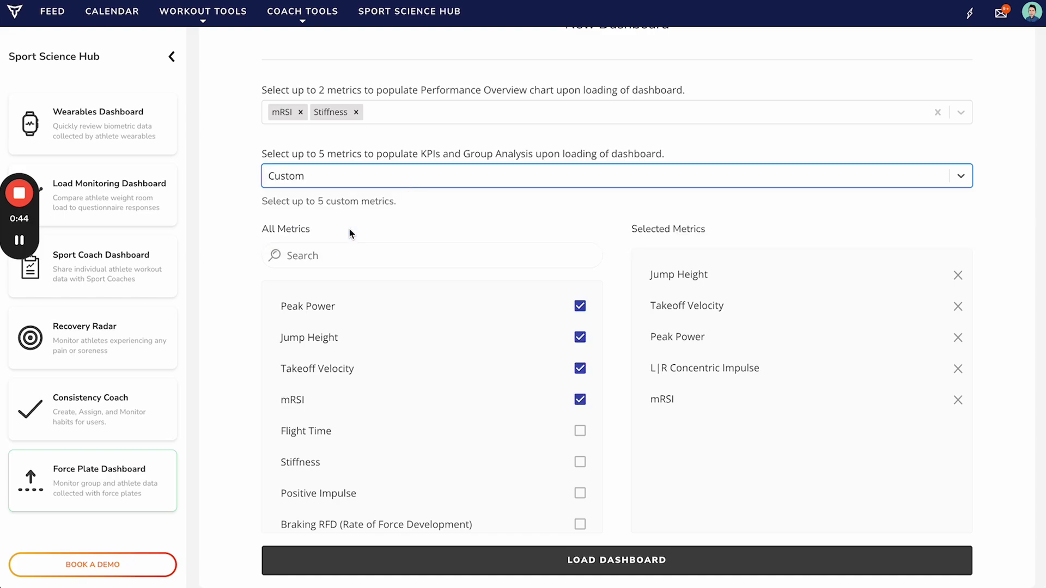
left_click(580, 306)
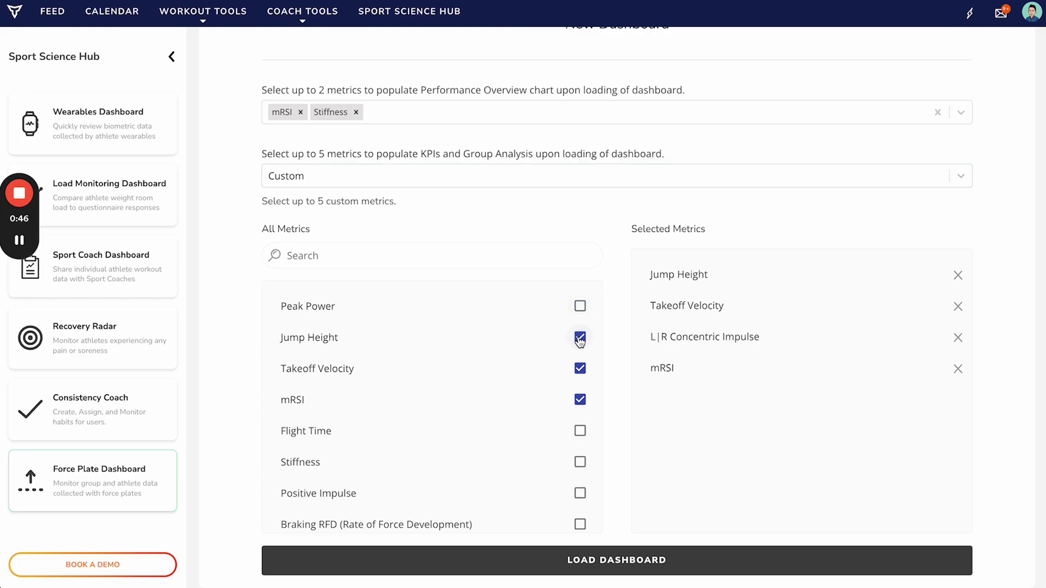
left_click(580, 337)
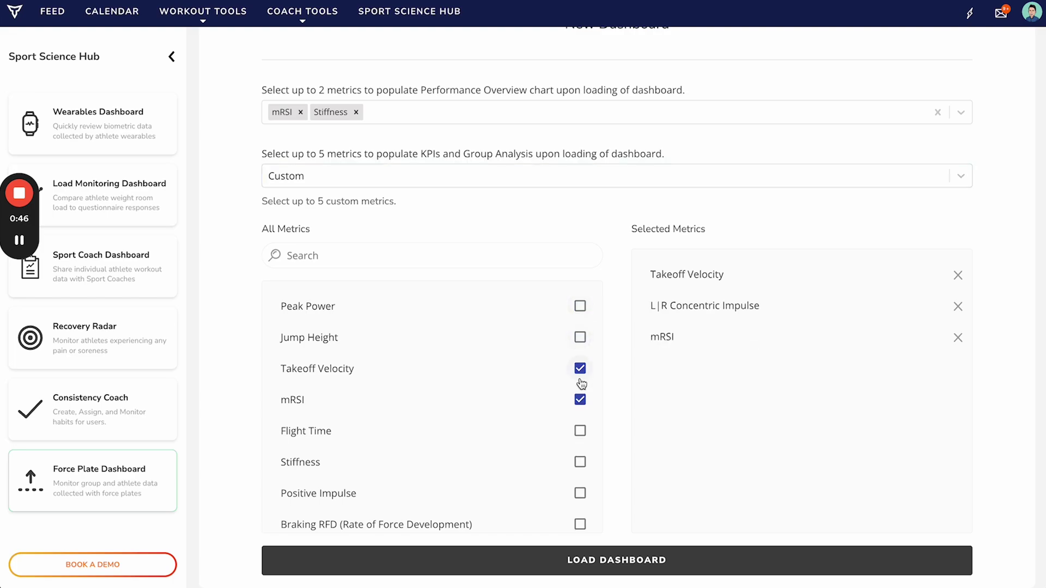
left_click(959, 339)
left_click(957, 307)
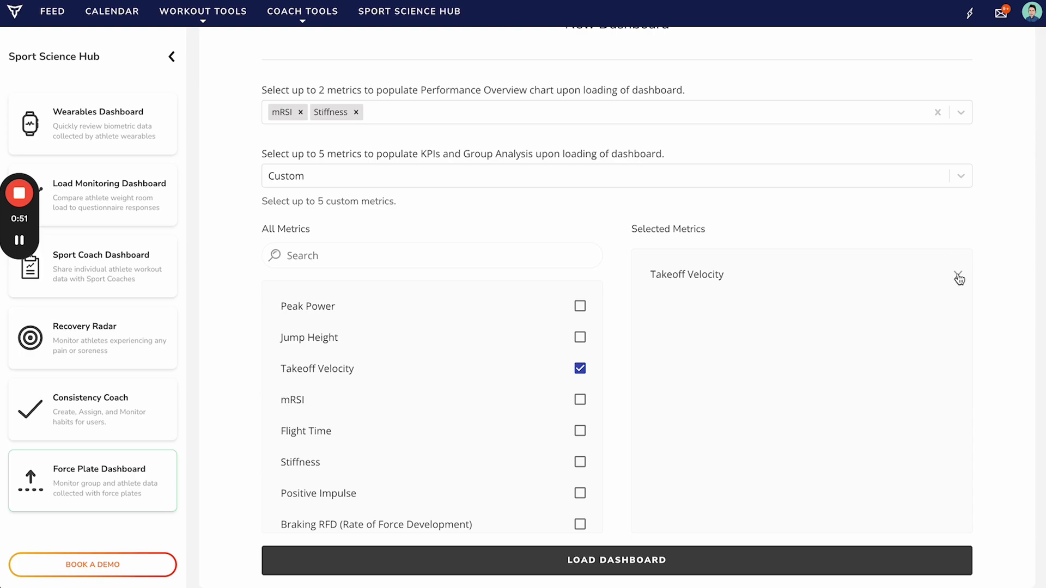
left_click(959, 278)
- Add Peak Power, mRSI, Stiffness, Positive Impulse and Braking RFD (Rate of Force Development) as the custom metrics
scroll(551, 222, "down", 1)
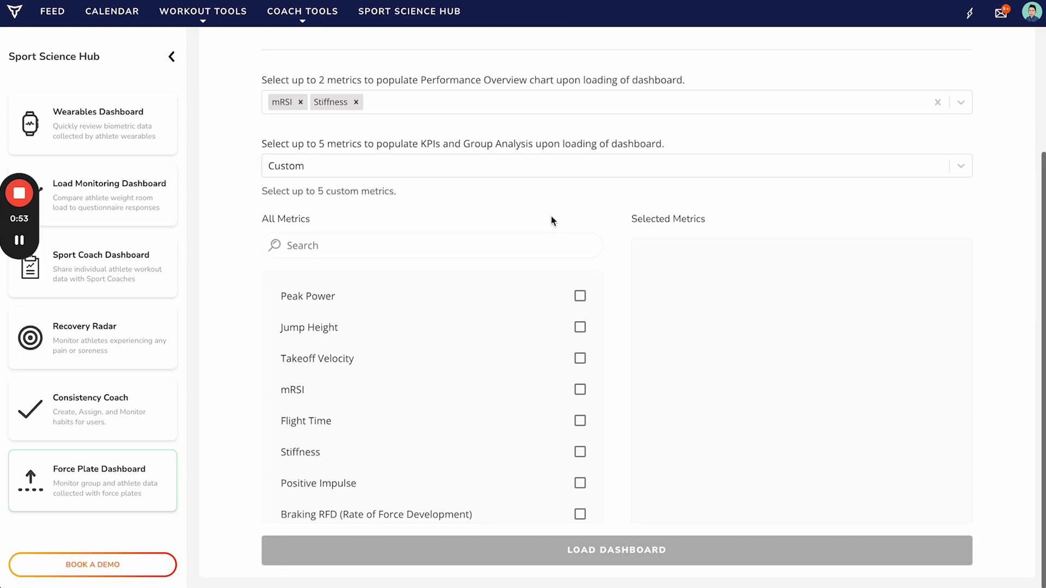
left_click(580, 297)
left_click(580, 389)
scroll(580, 389, "down", 2)
left_click(579, 359)
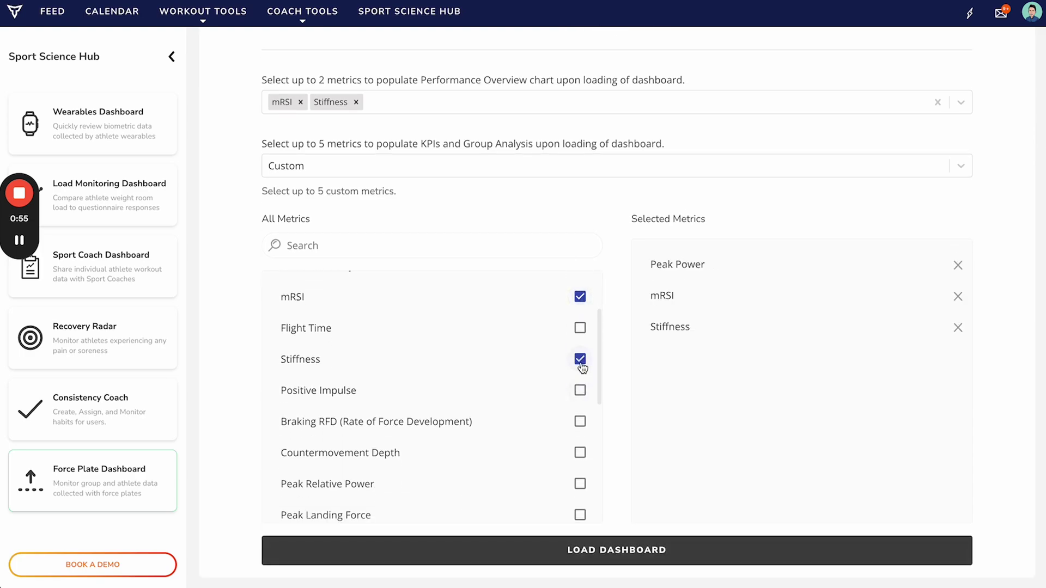
left_click(580, 390)
left_click(580, 421)
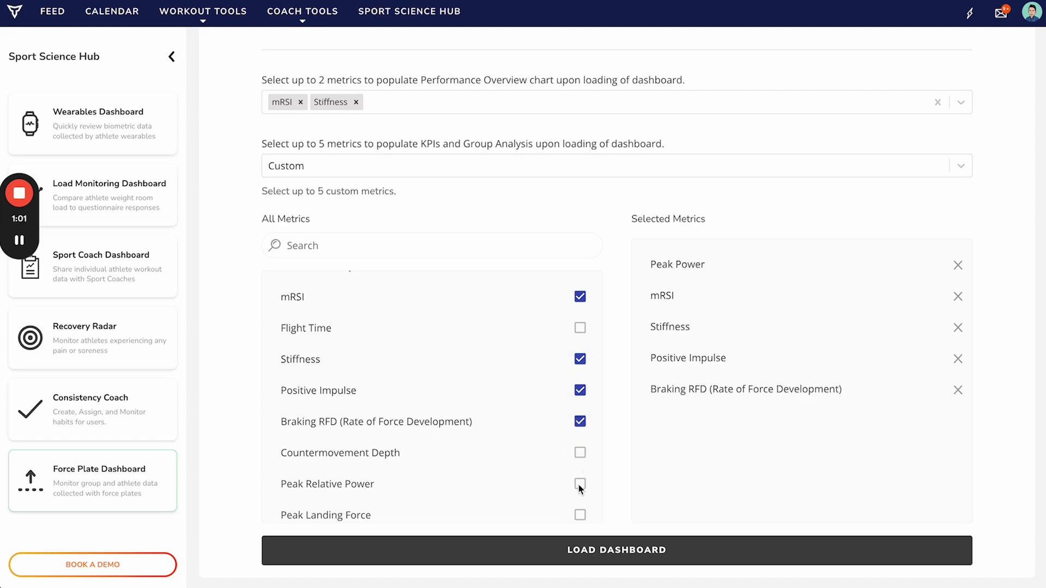
- Remove Braking RFD (Rate of Force Development) from the selected metrics and add it back
left_click(956, 392)
left_click(580, 421)
left_click(580, 421)
left_click(581, 422)
- Load the dashboard with the chosen metrics and select the group All
left_click(607, 550)
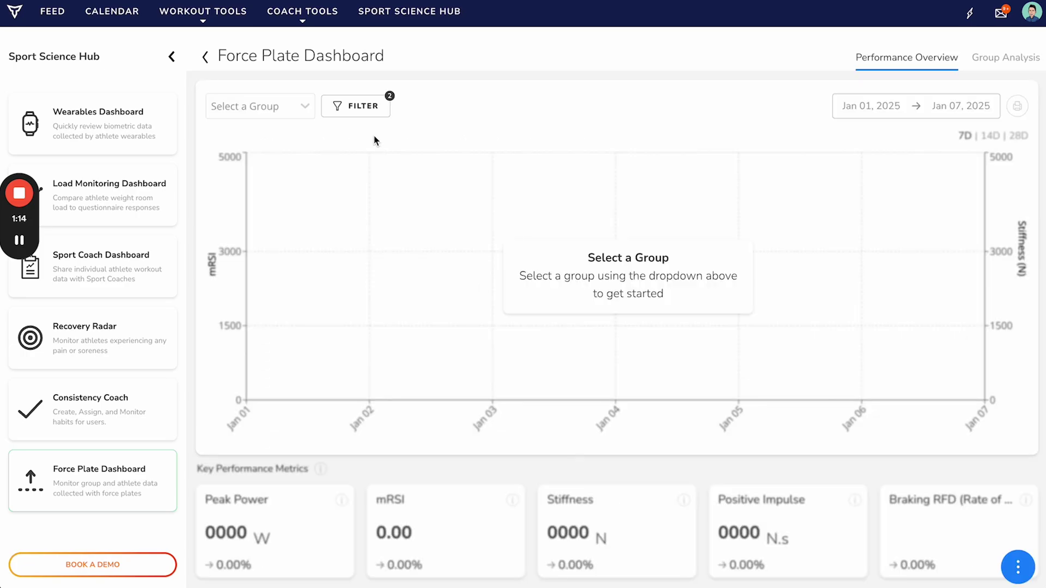
left_click(299, 110)
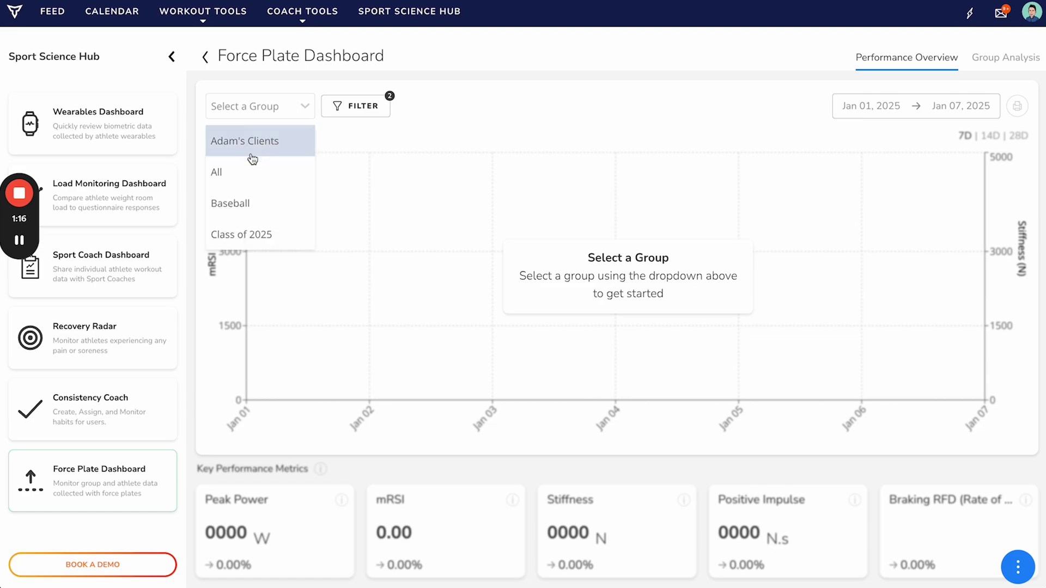
left_click(242, 175)
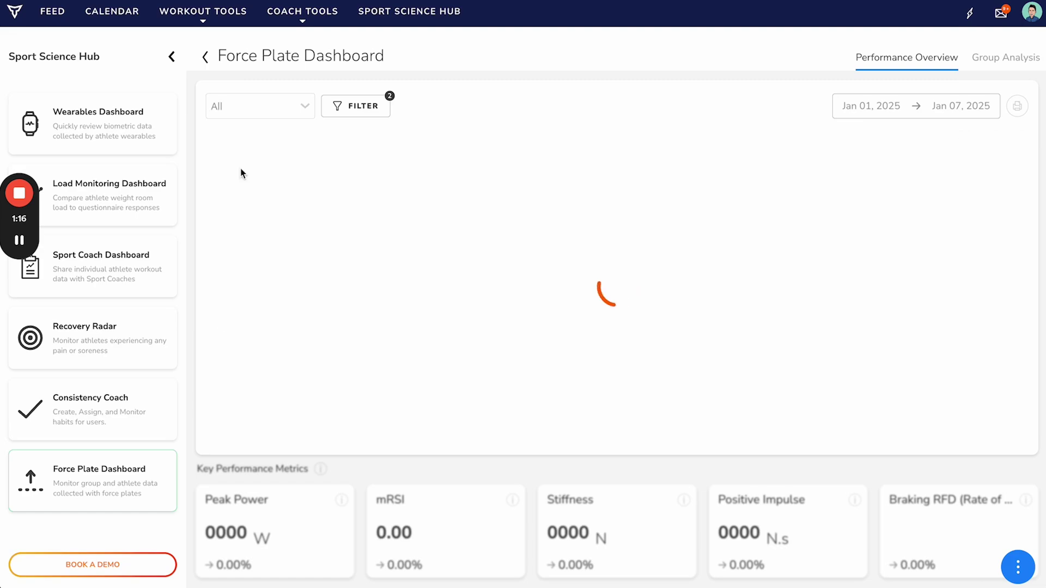
- Set the start of the dashboard's date range to February 1, 2024
left_click(873, 111)
left_click(866, 148)
left_click(866, 148)
left_click(866, 148)
left_click(866, 148)
left_click(866, 148)
left_click(866, 148)
left_click(866, 148)
left_click(867, 148)
left_click(866, 148)
left_click(866, 148)
left_click(866, 148)
left_click(945, 209)
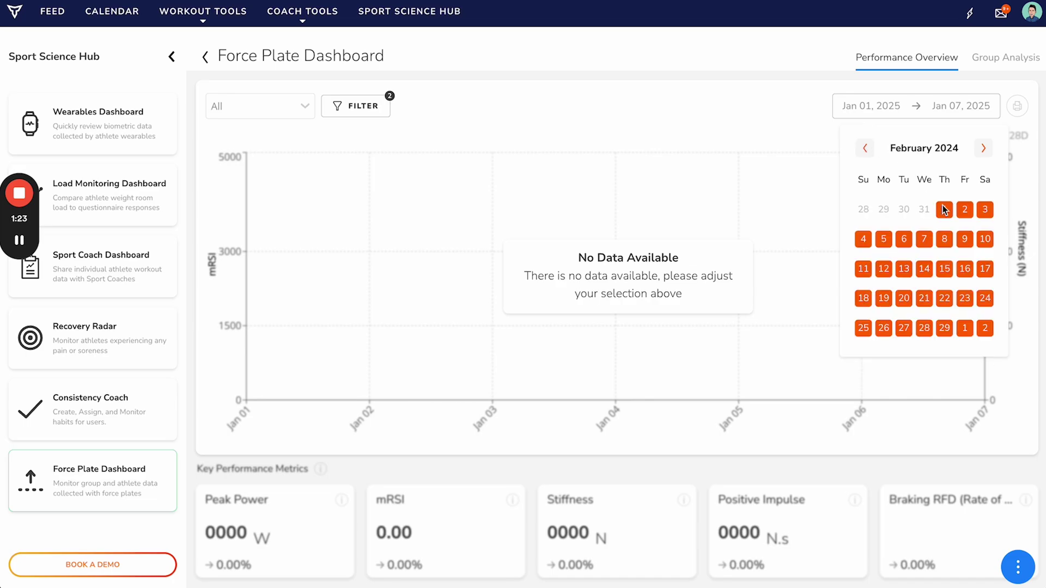
- Set the end of the dashboard's date range to February 17, 2024
left_click(956, 115)
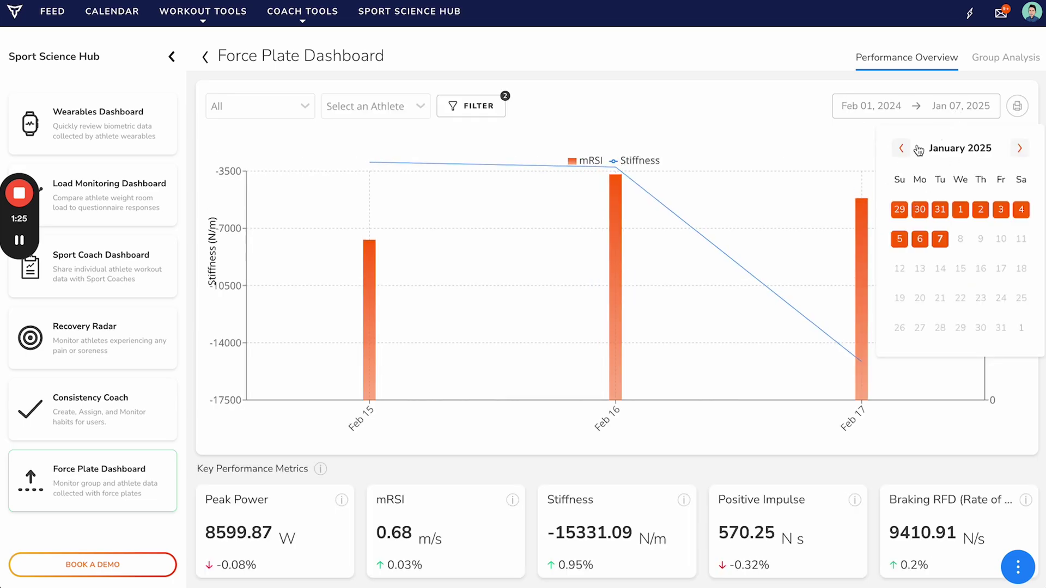
left_click(901, 149)
left_click(902, 151)
left_click(902, 151)
left_click(902, 151)
left_click(902, 151)
left_click(902, 150)
left_click(901, 150)
left_click(902, 150)
left_click(902, 152)
left_click(902, 152)
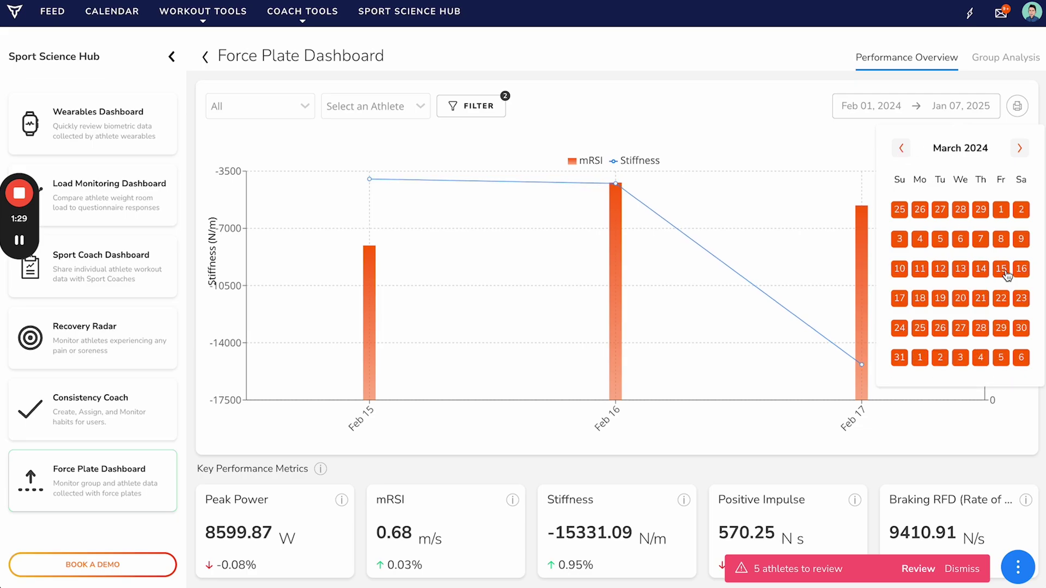
left_click(901, 152)
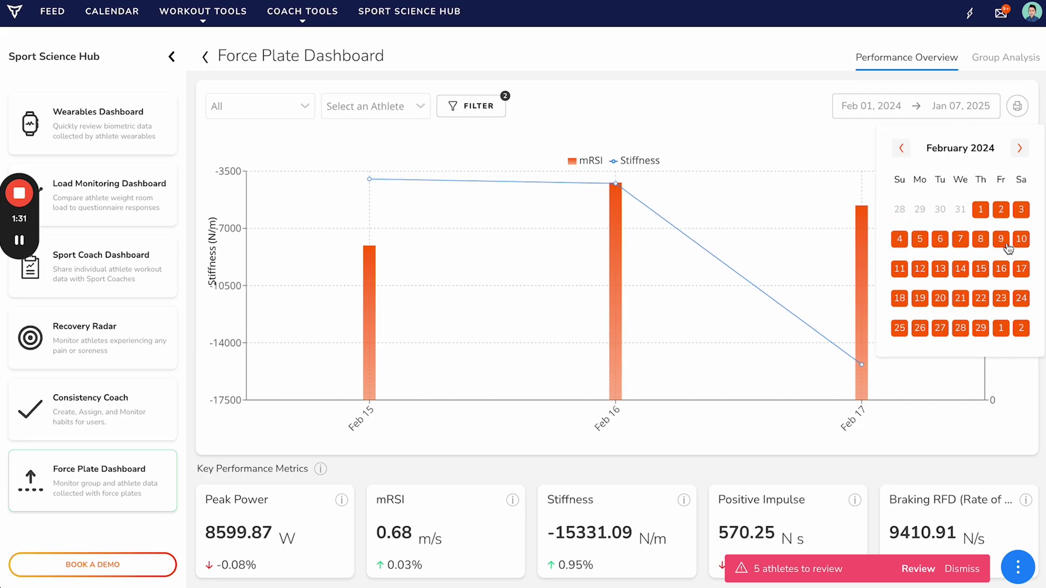
left_click(1022, 270)
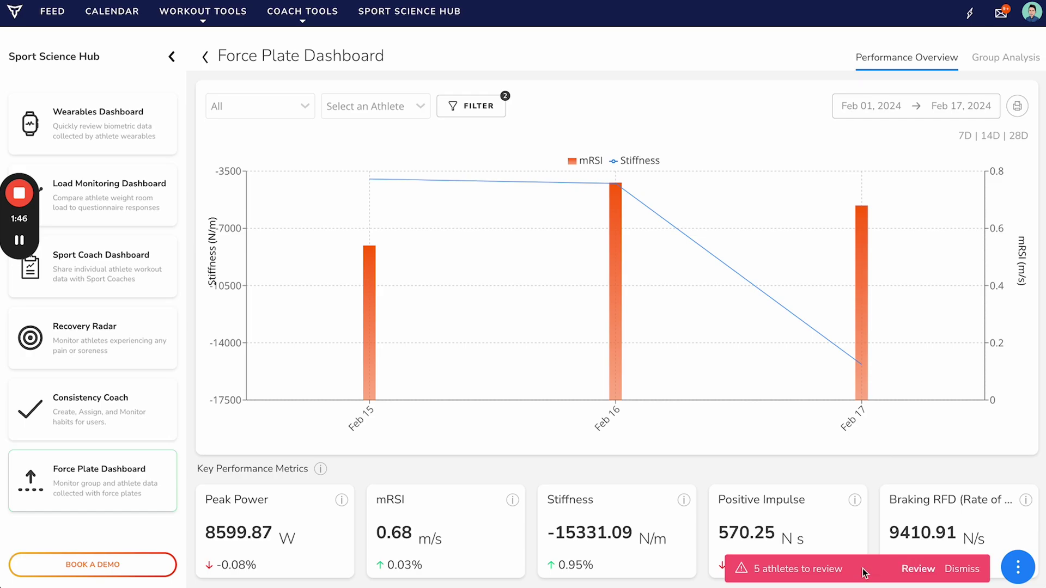
- Open the Group Analysis view and dismiss the alerts about athletes to review
left_click(962, 569)
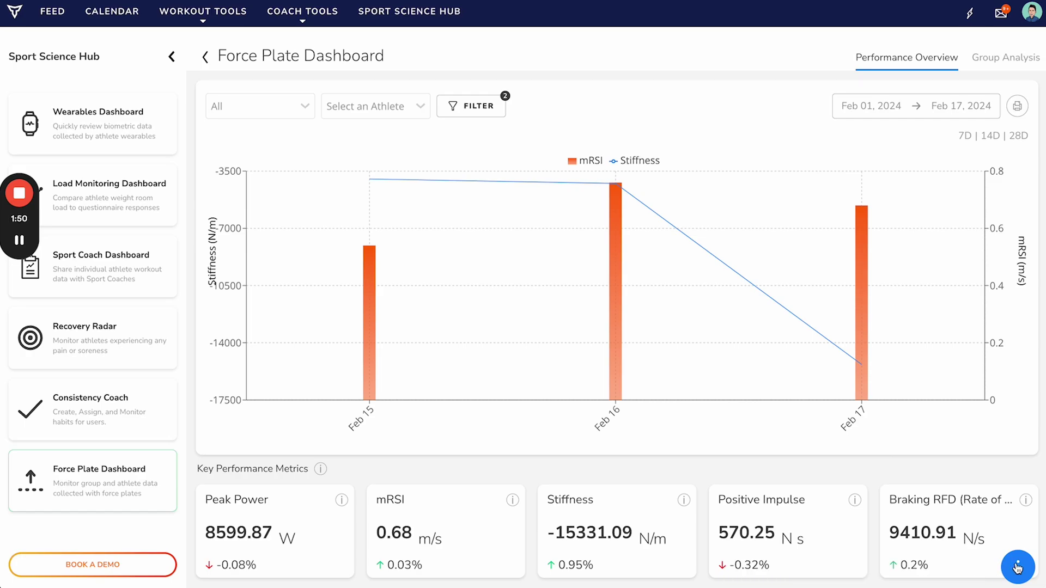
left_click(995, 67)
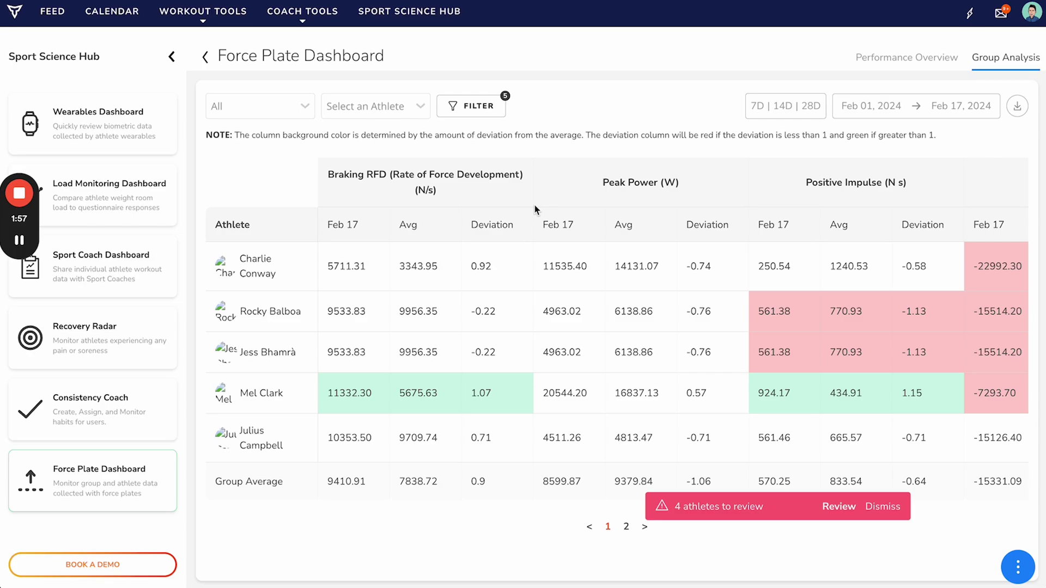
scroll(534, 204, "right", 8)
scroll(534, 204, "right", 2)
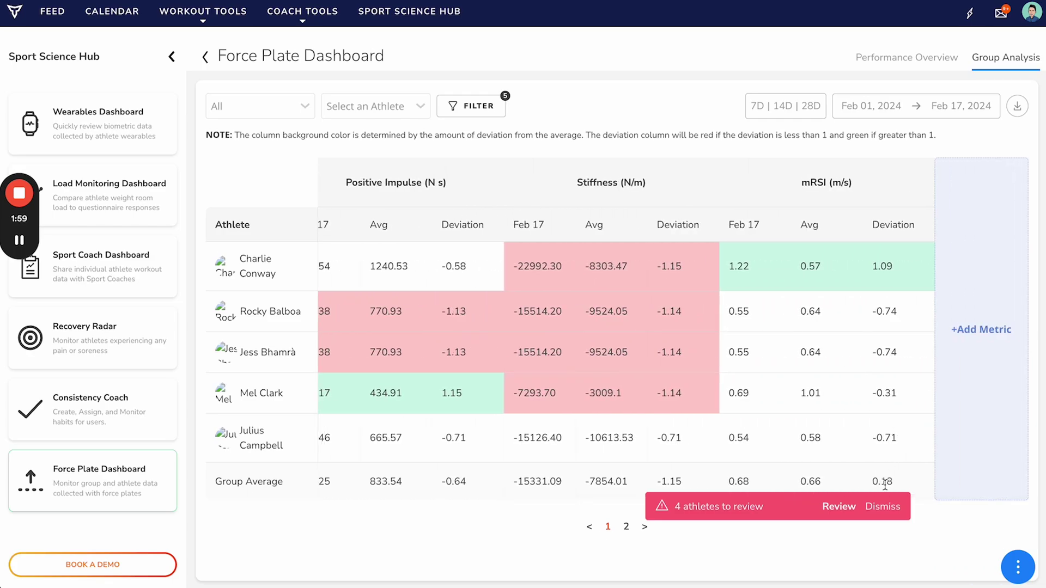
left_click(882, 507)
- Add Jump Height and Flight Time to the group table's metrics and dismiss the athlete review alert
left_click(965, 349)
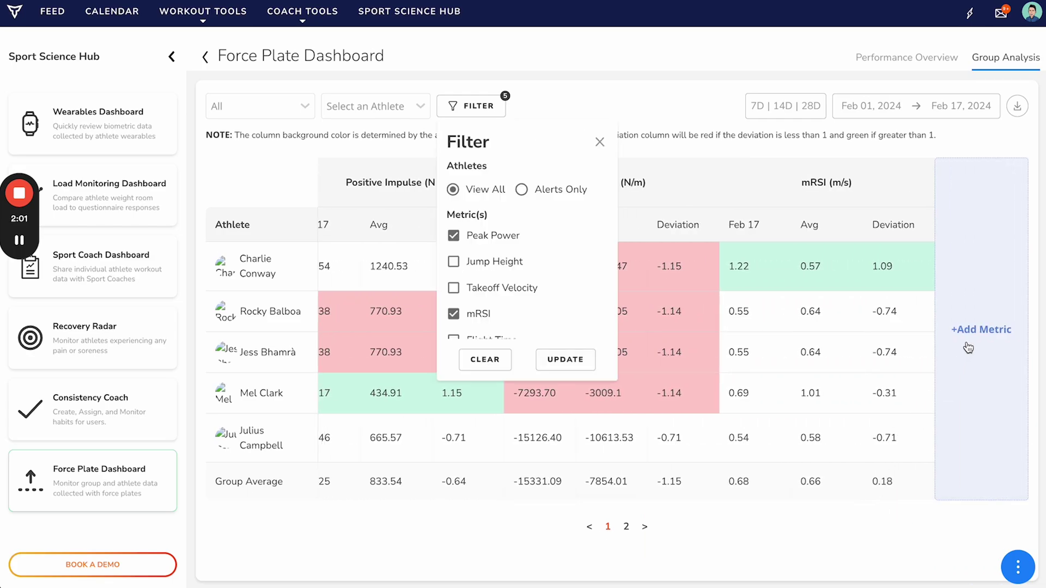
left_click(464, 263)
scroll(474, 283, "down", 1)
left_click(474, 285)
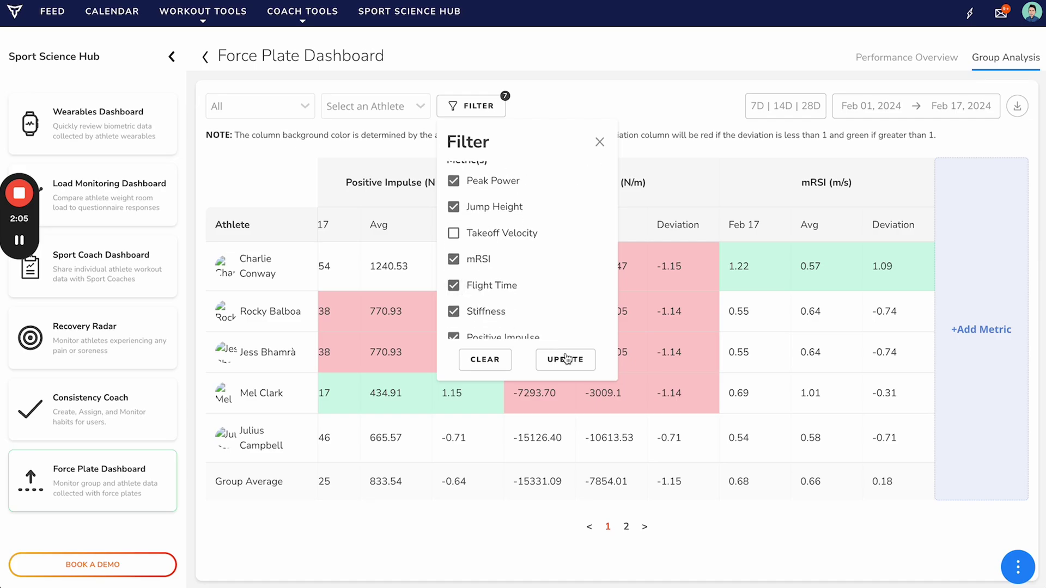
left_click(567, 359)
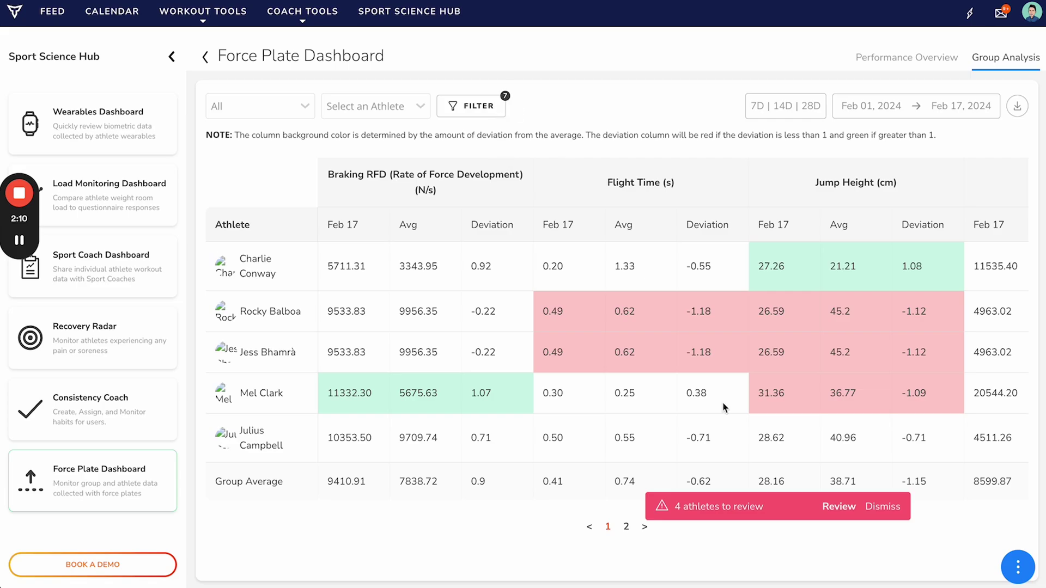
left_click(883, 507)
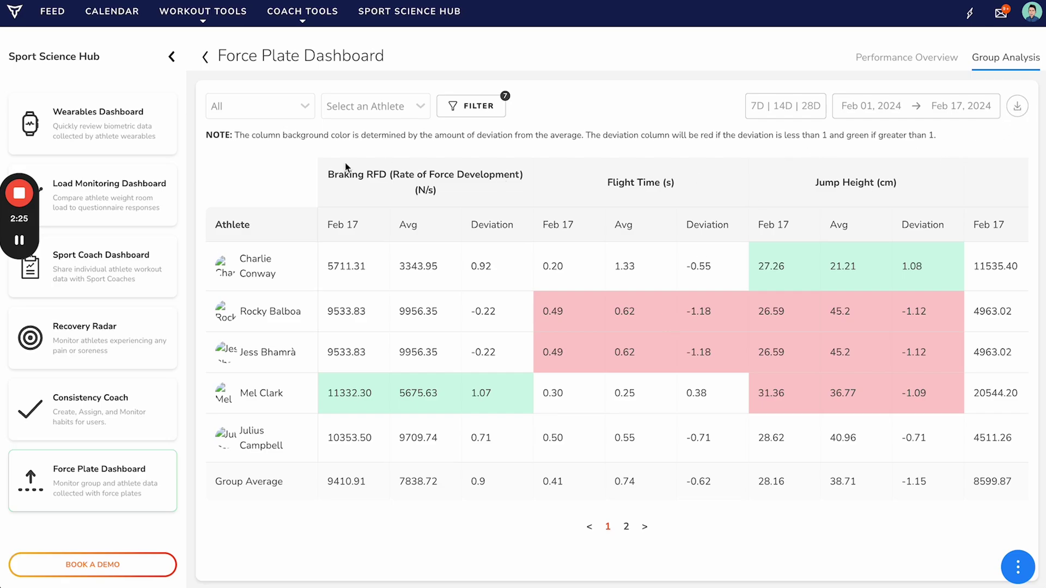
left_click(391, 110)
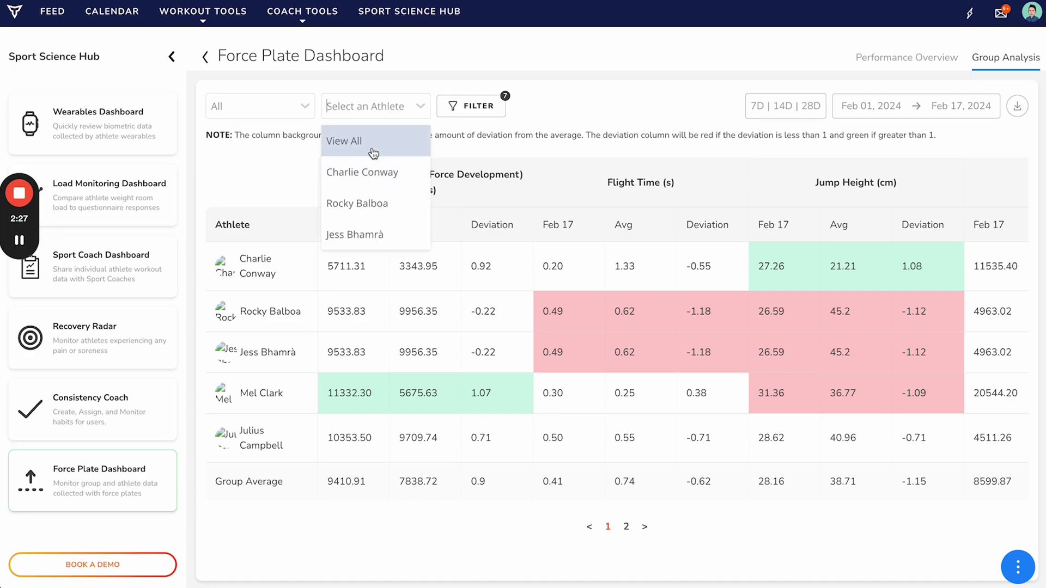
left_click(267, 104)
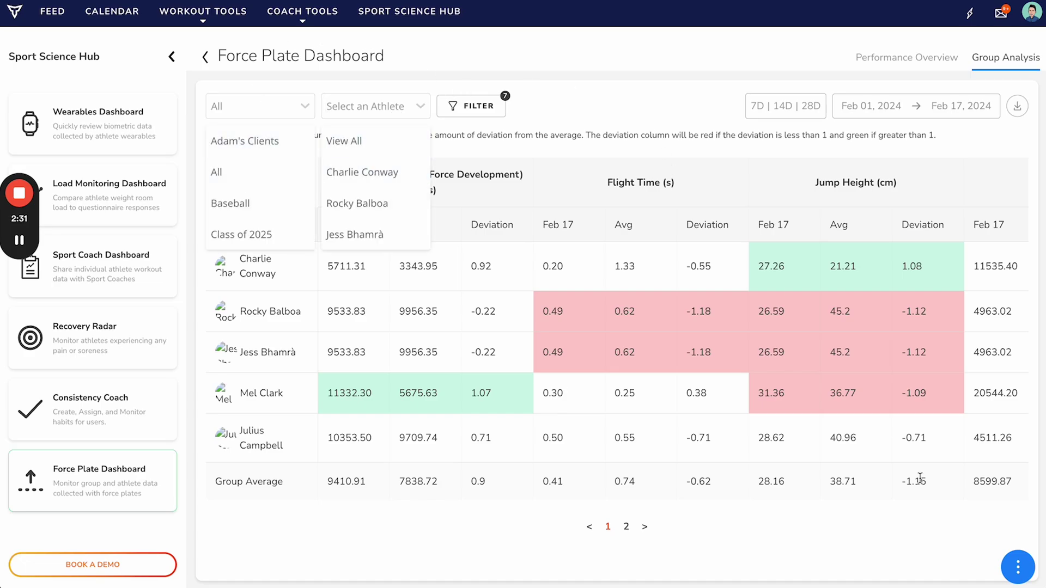
- Start saving the dashboard with the title "Test Dash" and the description "This is a Test", and continue to the access settings
left_click(1023, 569)
left_click(370, 346)
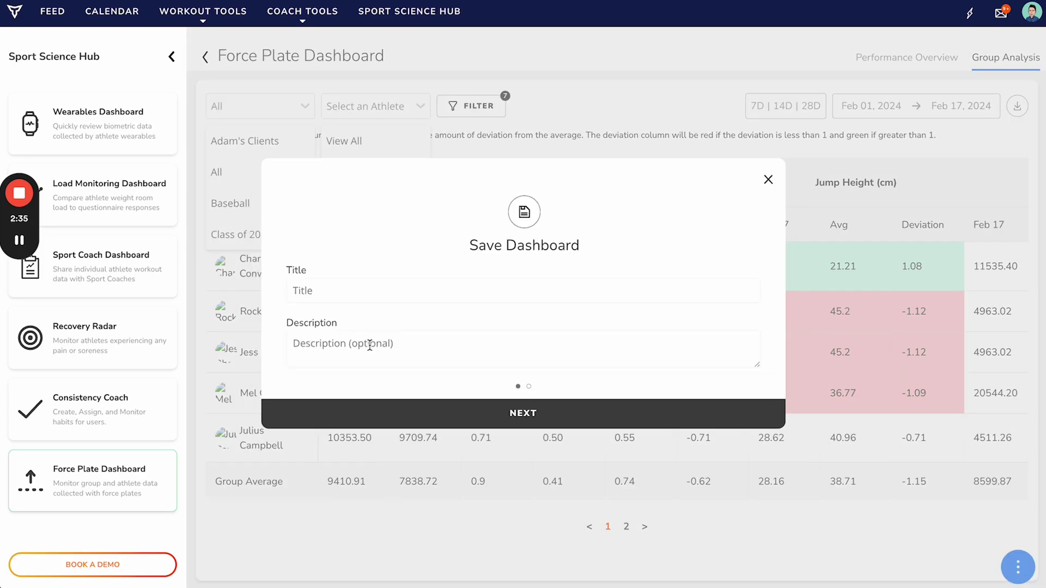
left_click(376, 291)
type("Test Dash")
left_click(362, 336)
type("This is a Test")
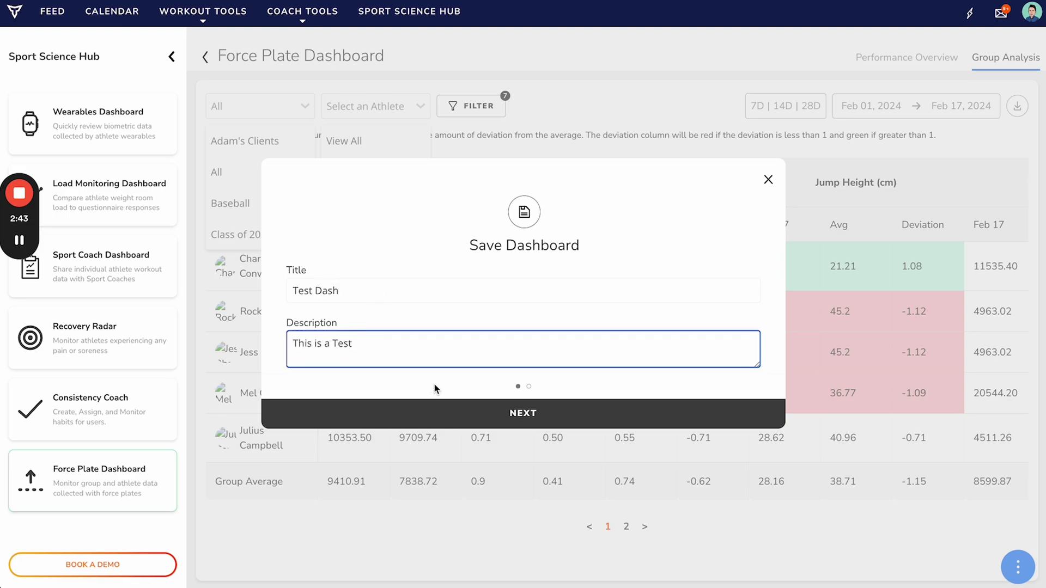
left_click(436, 413)
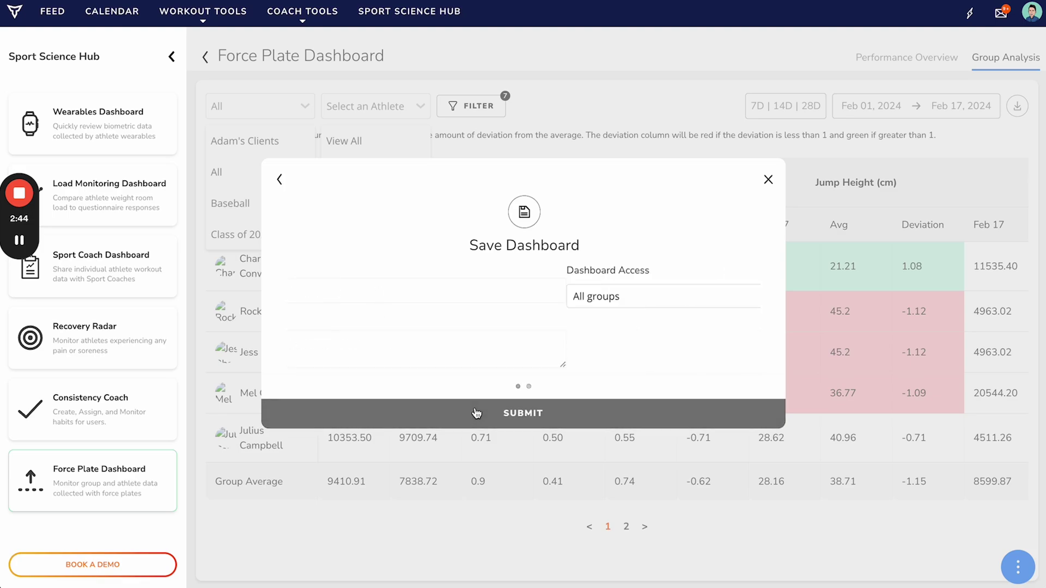
- Restrict the dashboard's access to selected groups and choose Baseball and LB Rehab Group
left_click(403, 295)
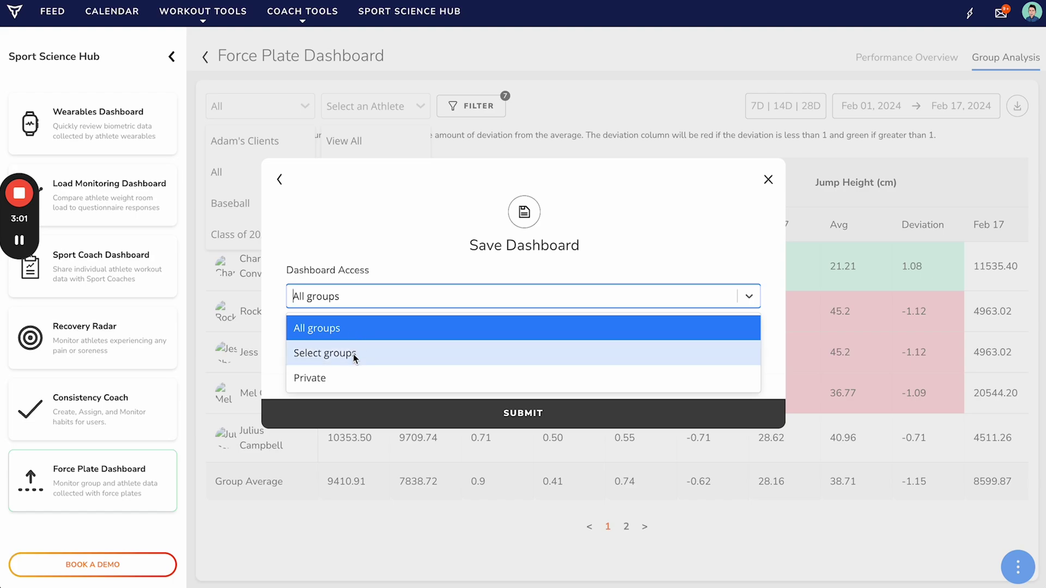
left_click(354, 353)
left_click(349, 354)
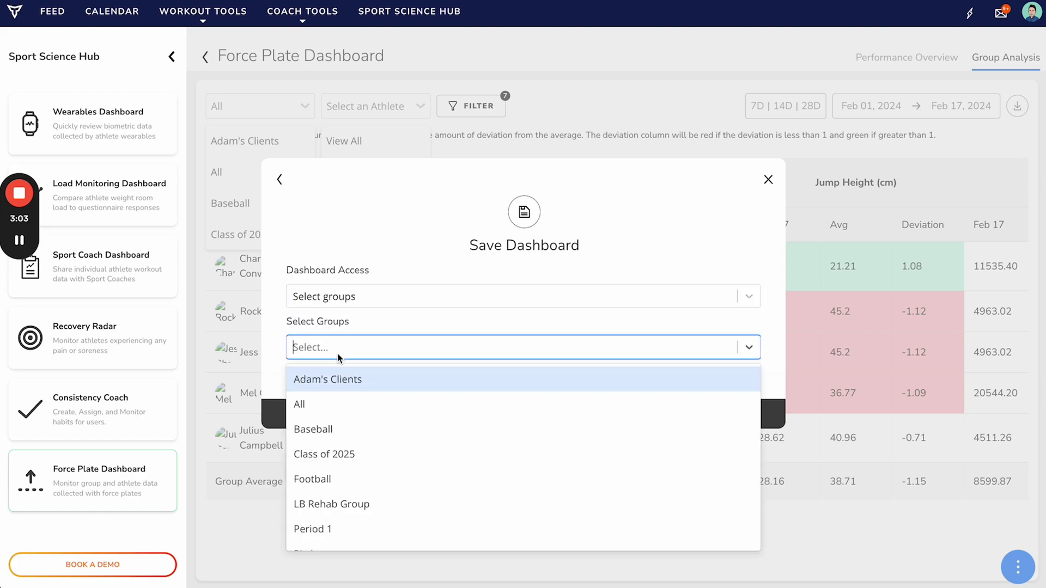
left_click(353, 434)
left_click(416, 347)
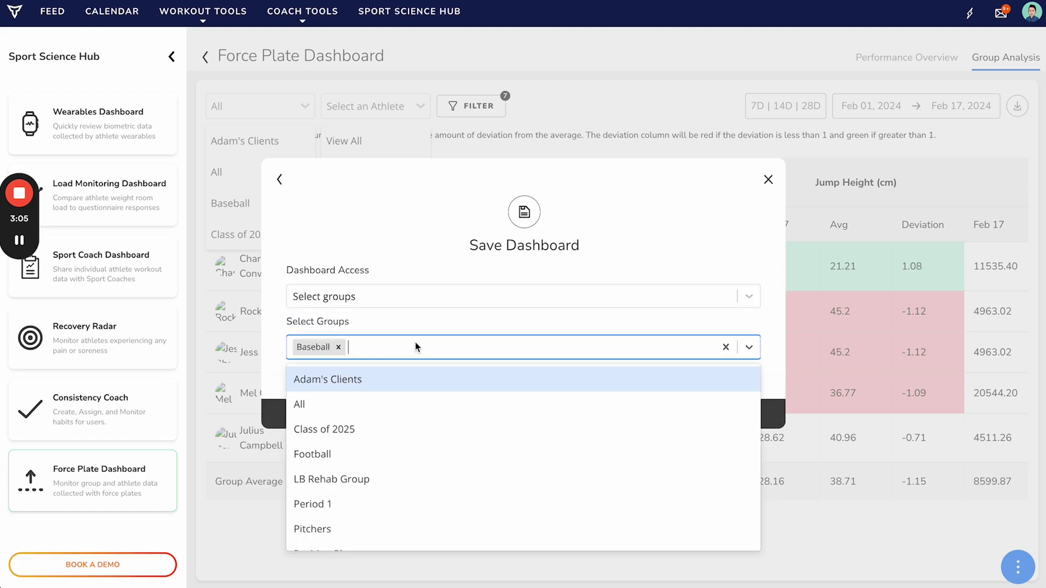
left_click(360, 479)
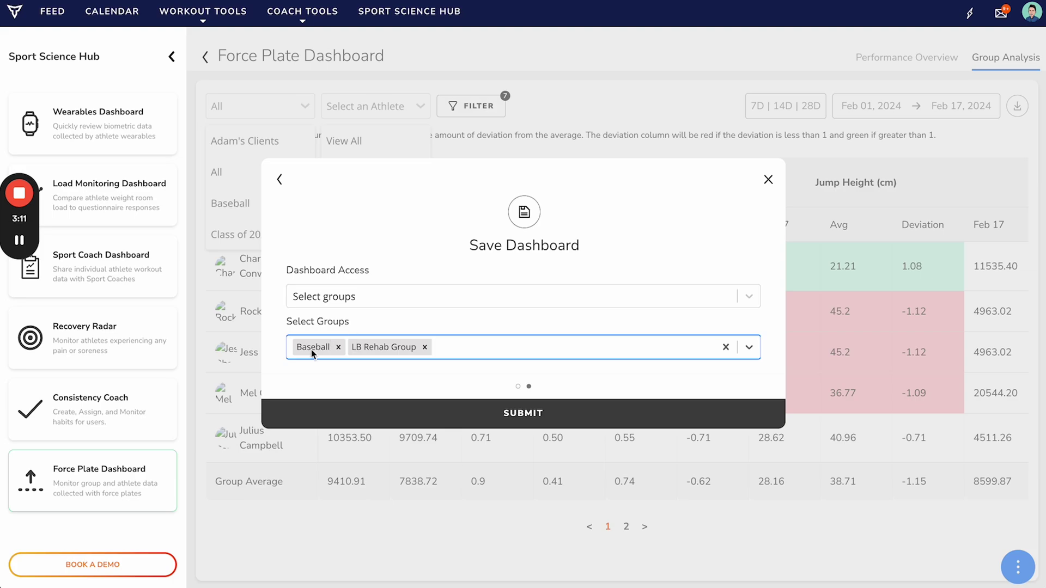
- Remove the selected groups and set the dashboard access to Private
left_click(424, 348)
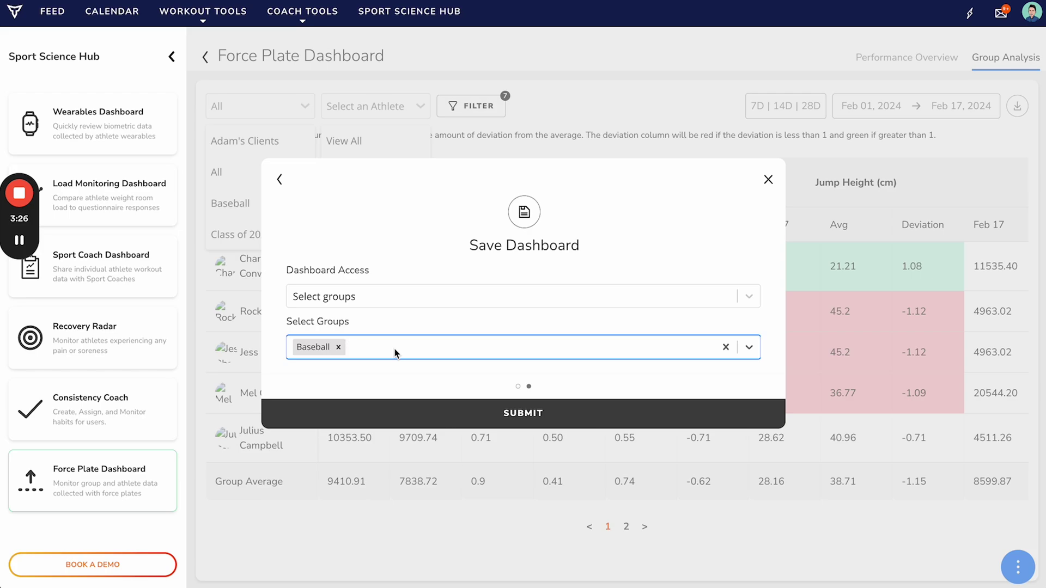
left_click(748, 347)
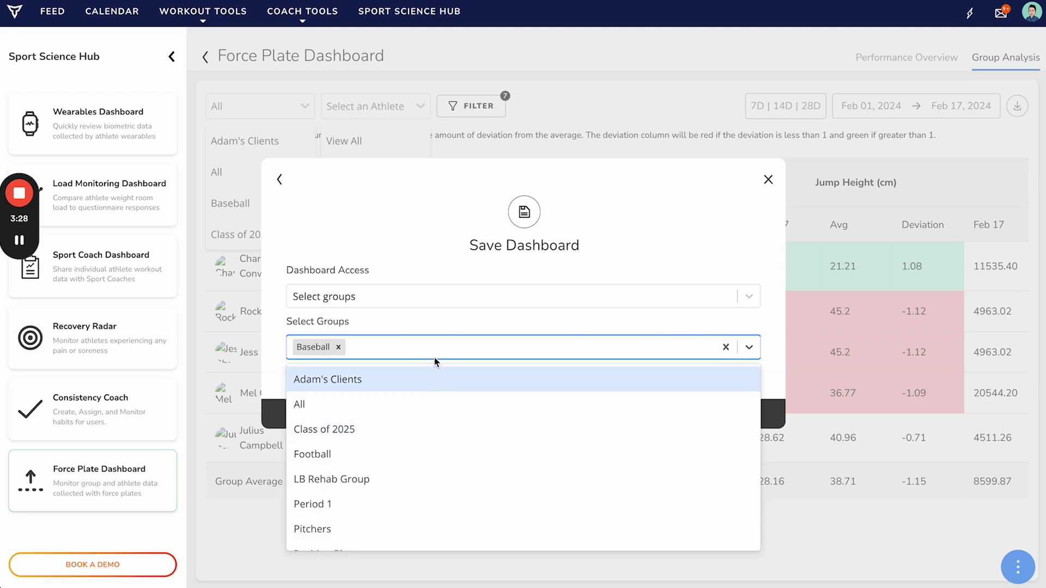
left_click(726, 347)
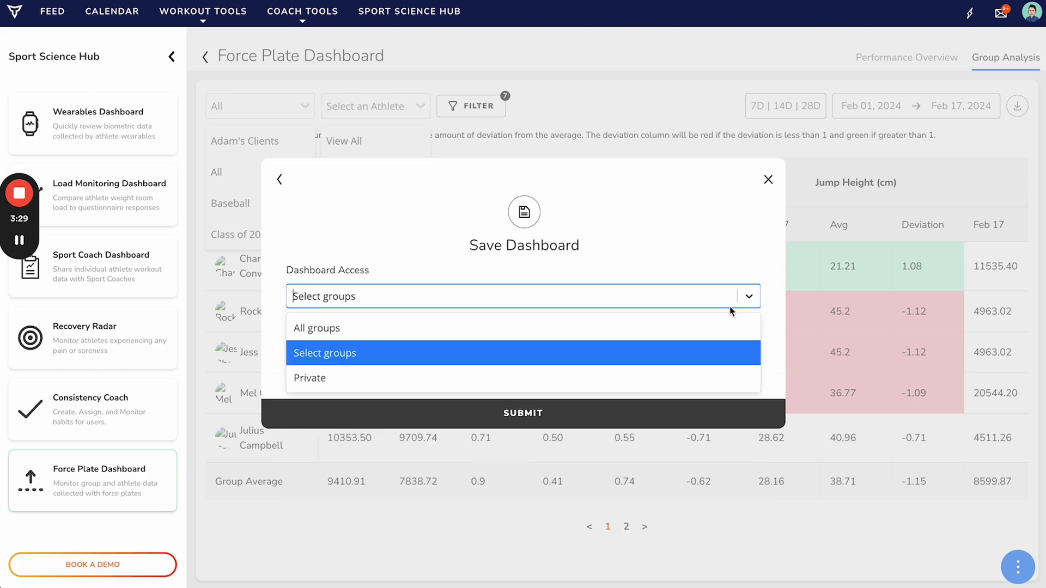
left_click(479, 385)
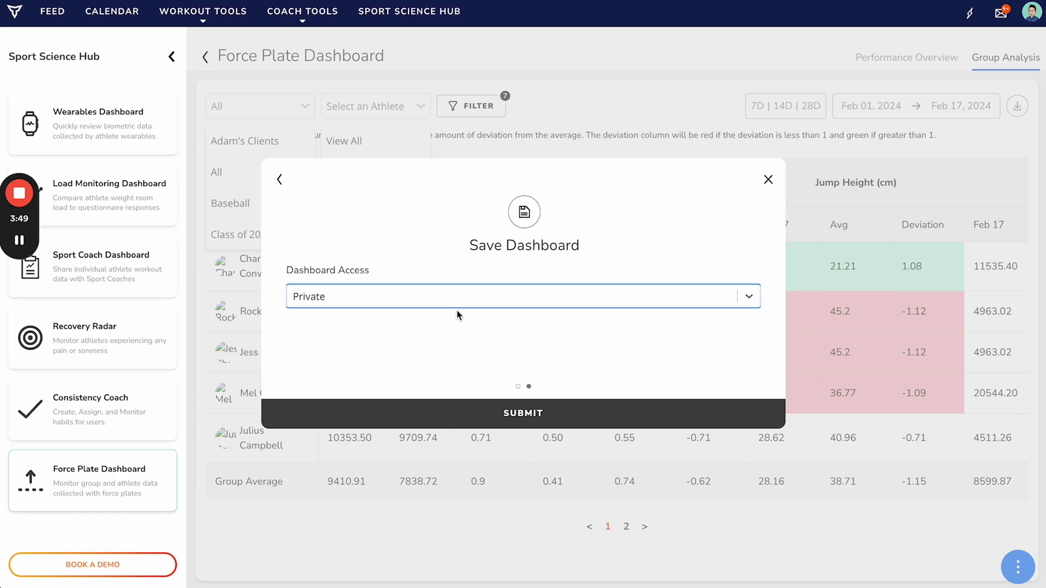
- Set the dashboard access to All groups, submit the save, and dismiss the notification
left_click(542, 304)
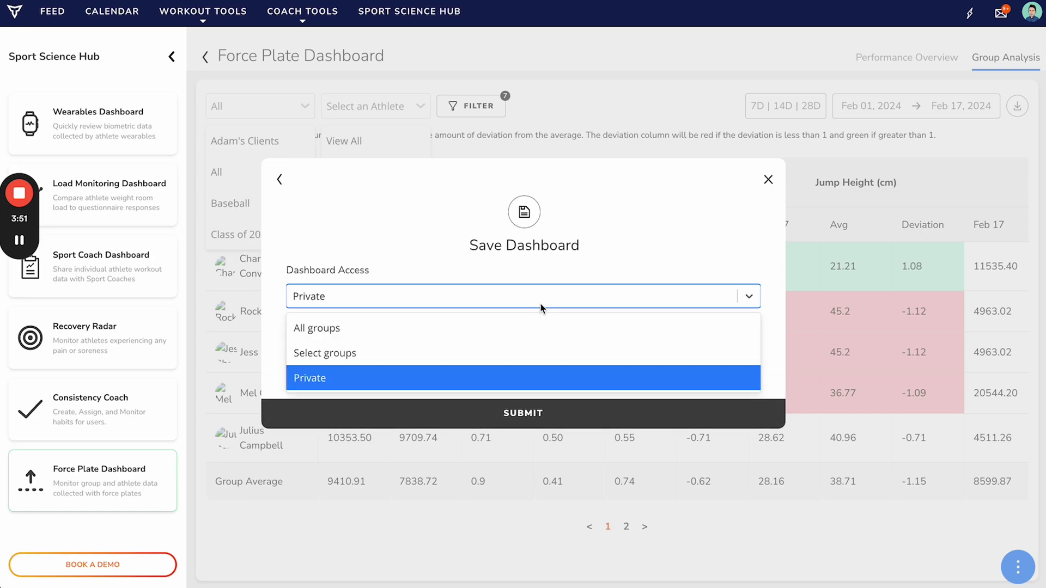
left_click(489, 320)
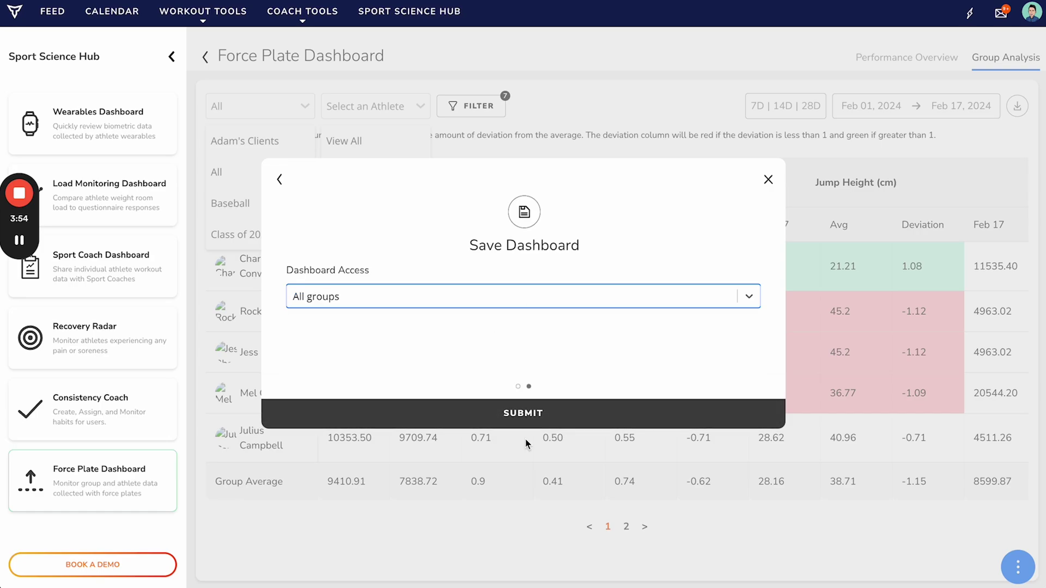
left_click(536, 423)
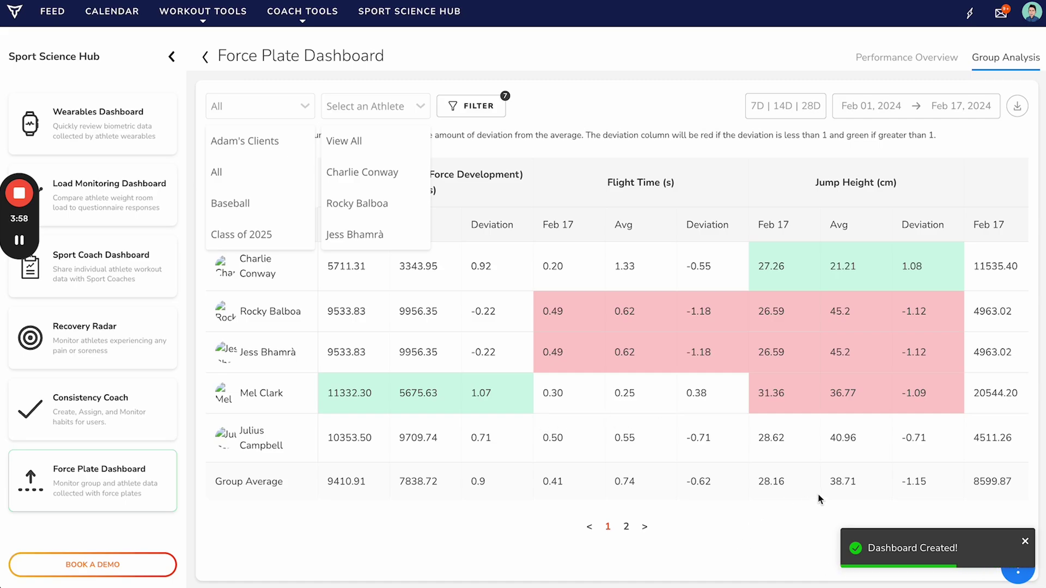
left_click(1026, 543)
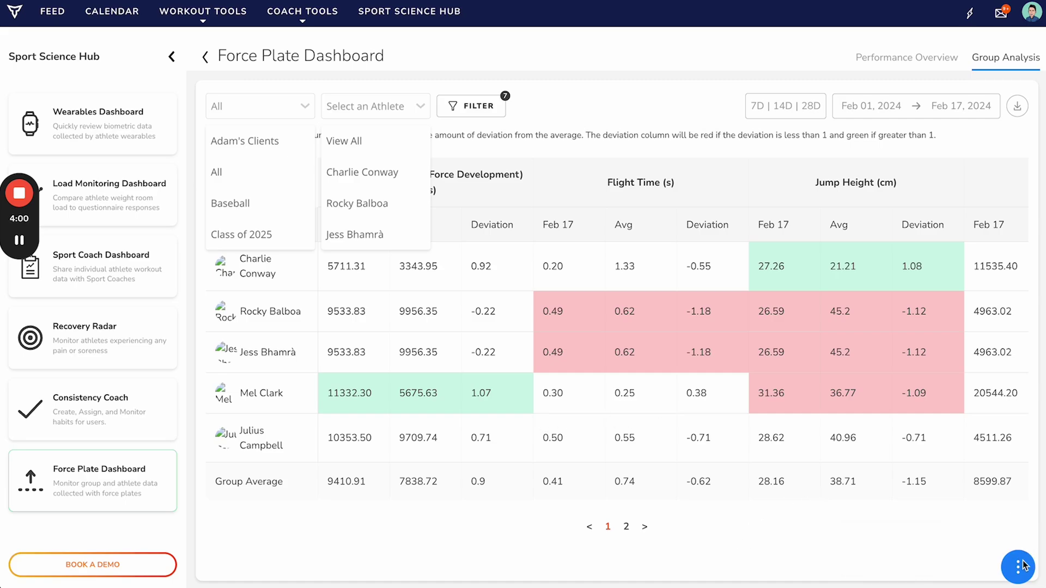
- Create a view-only share link for the dashboard with the group set to All
left_click(1019, 572)
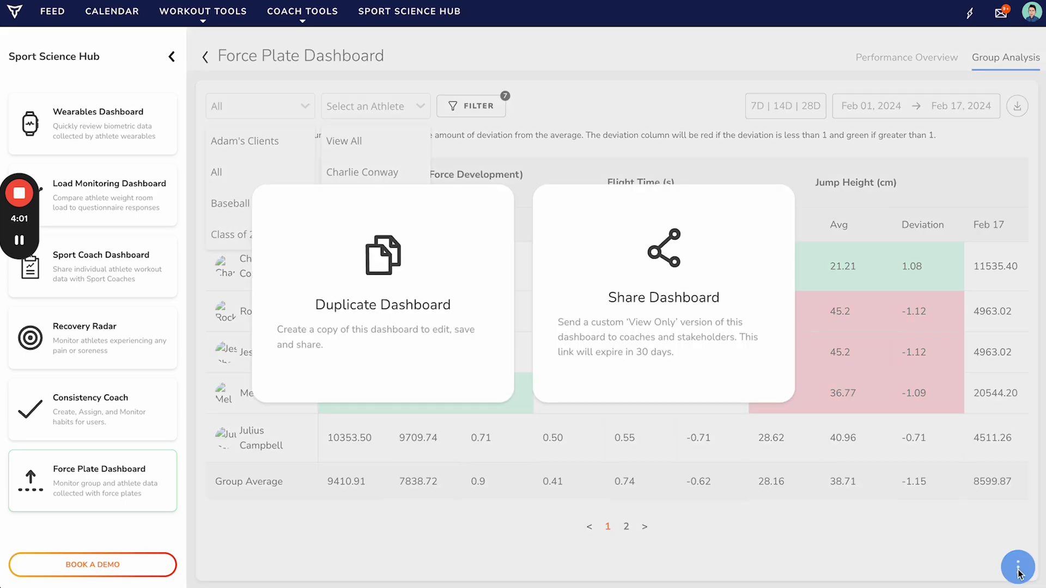
left_click(630, 290)
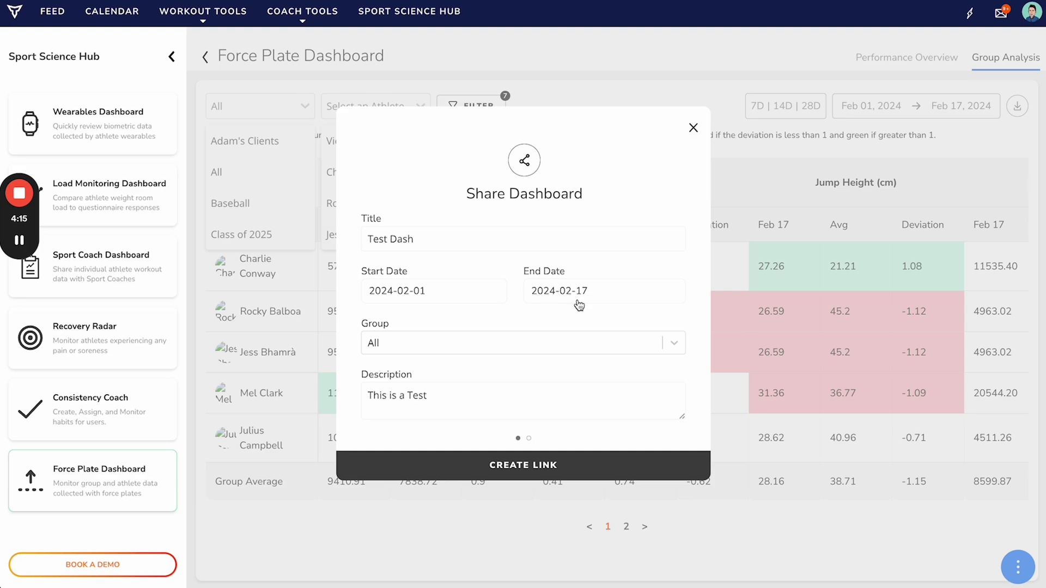
left_click(491, 352)
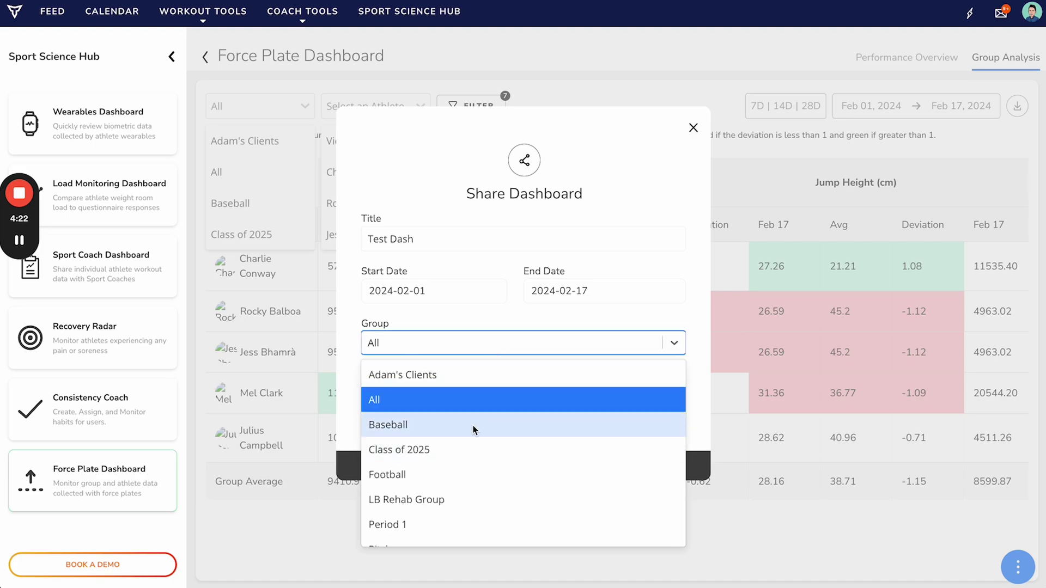
left_click(465, 399)
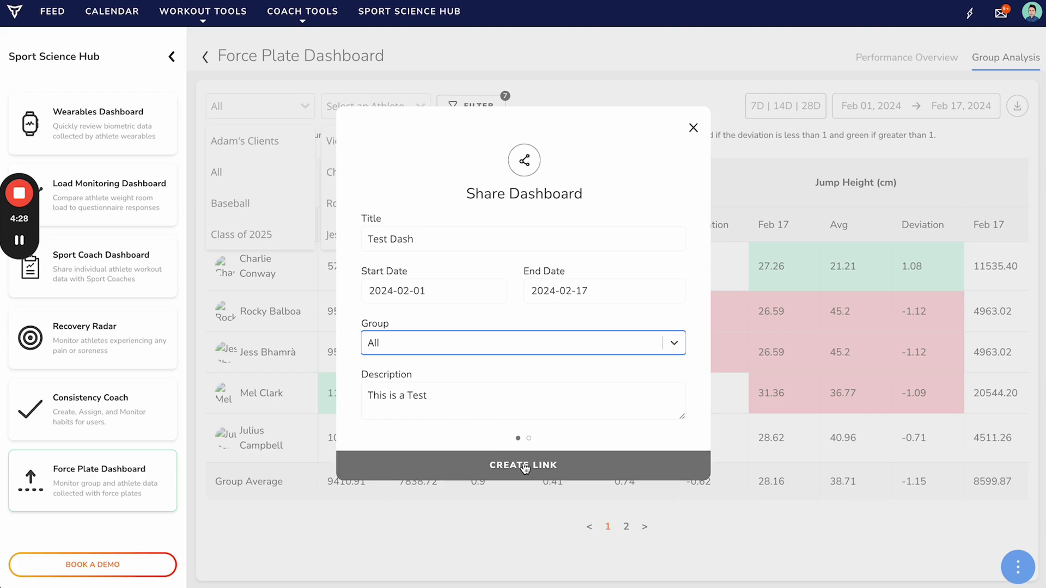
left_click(525, 466)
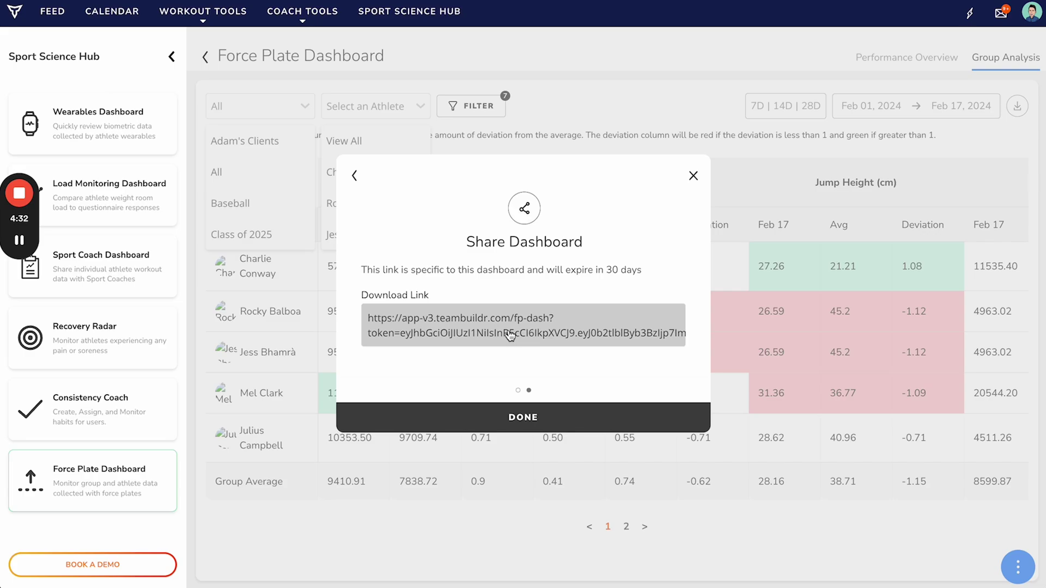
- Copy the share link containing the access token and open it in a new incognito window
left_click(510, 334)
key("super+shift+n")
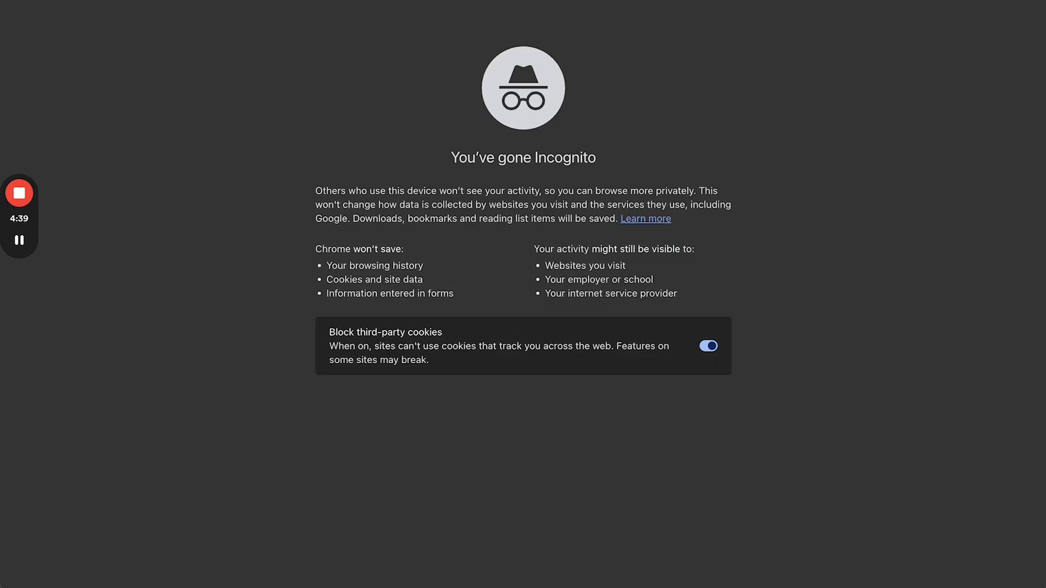
key("super+v")
key("Return")
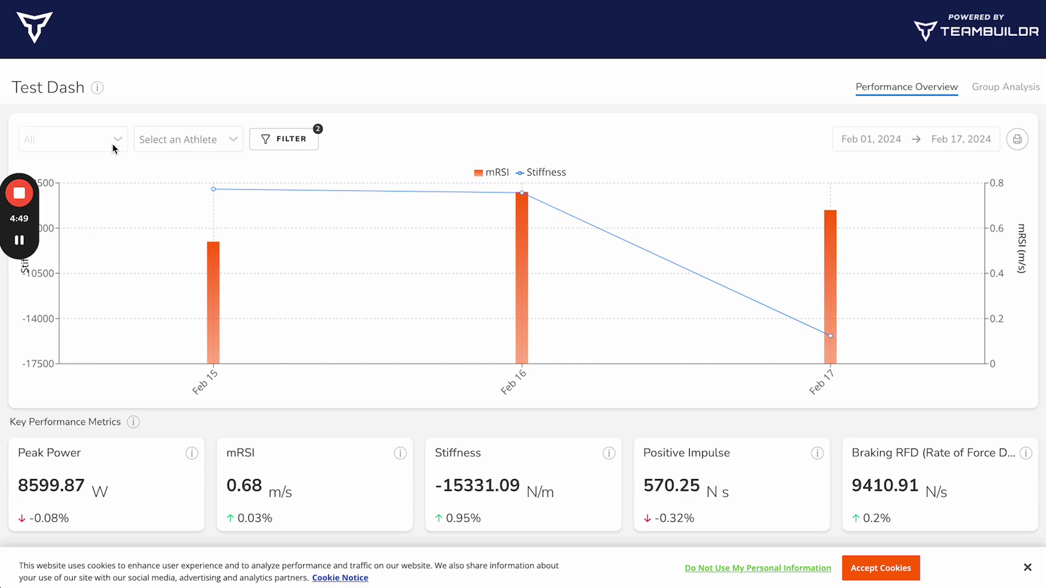
- Inspect the athlete choices and the metric filter on the shared dashboard, then close both
left_click(218, 143)
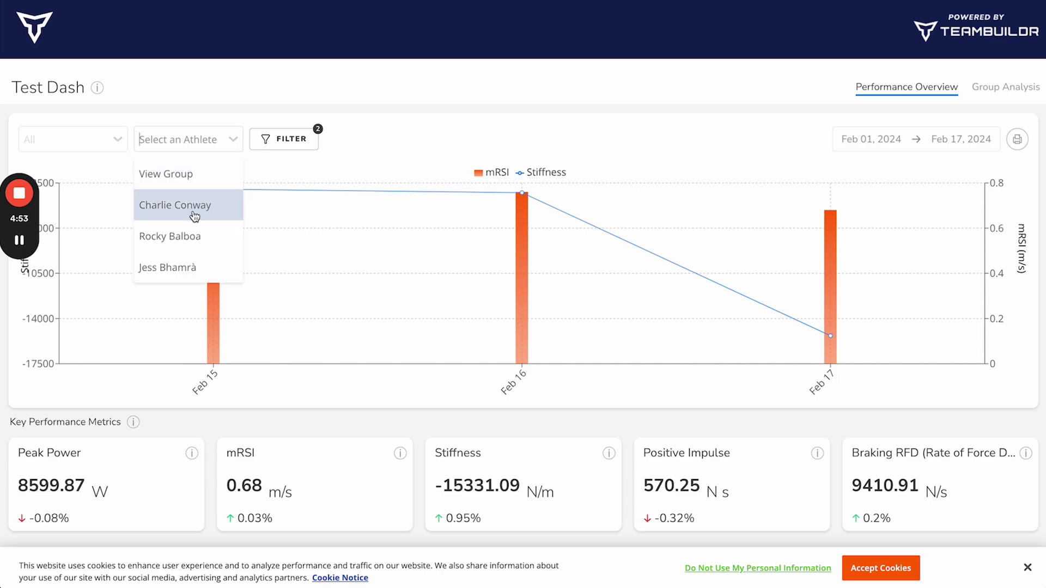
left_click(284, 146)
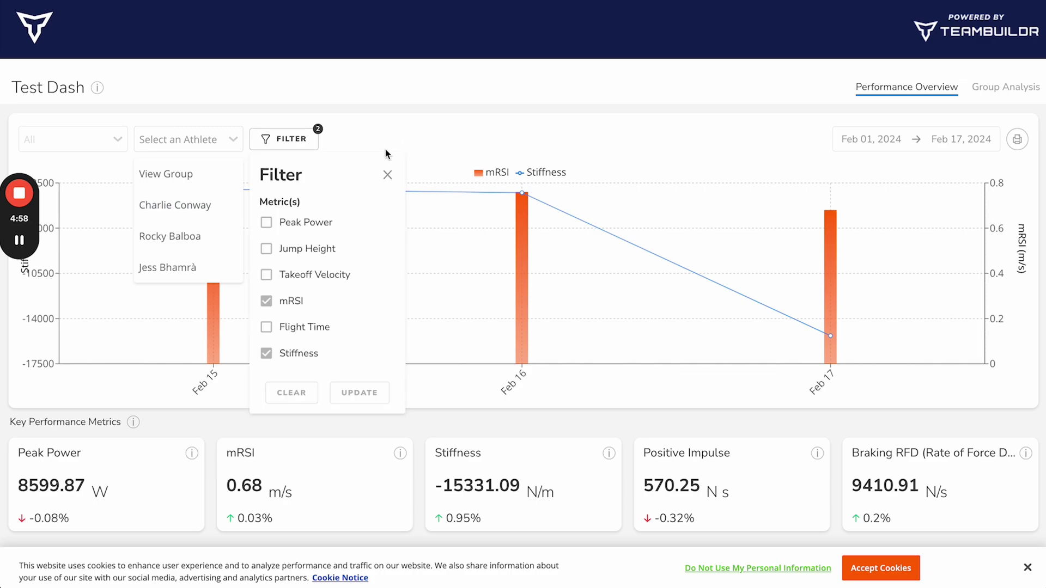
left_click(387, 177)
left_click(233, 142)
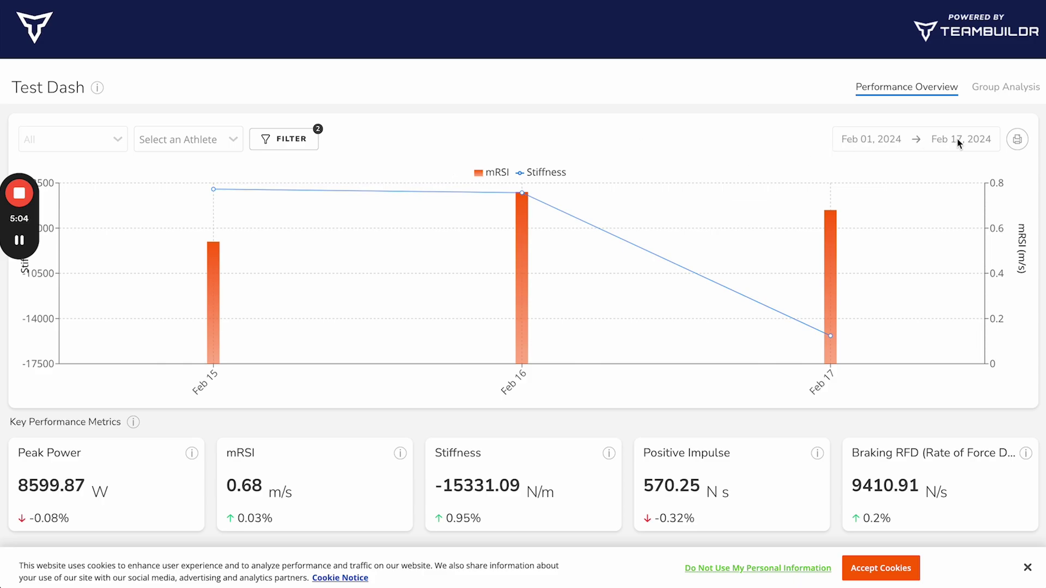
- Examine all metric columns of the shared dashboard's Group Analysis table and compare with the Performance Overview
left_click(1007, 87)
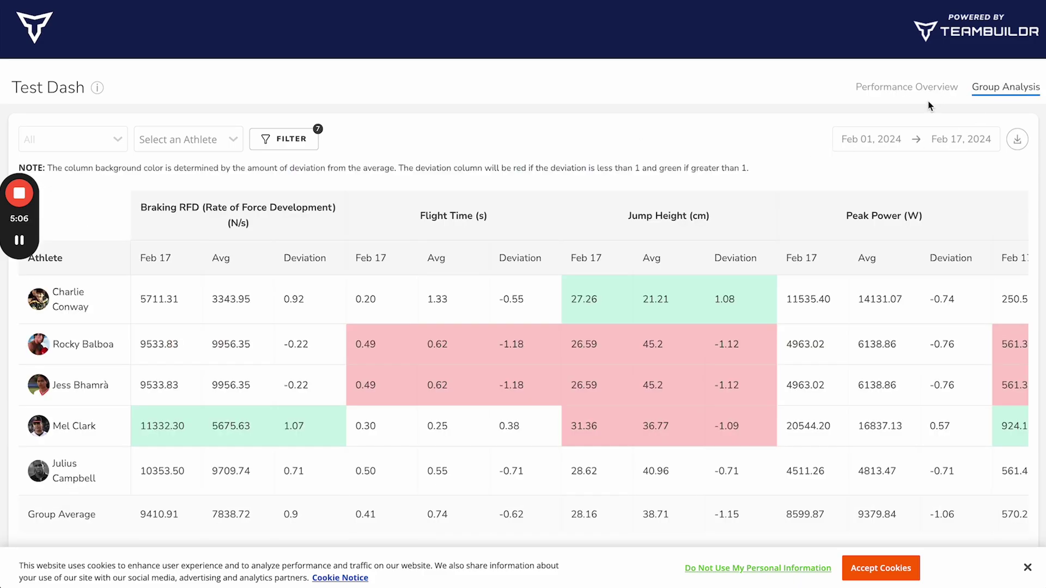
scroll(813, 385, "right", 10)
scroll(813, 386, "left", 10)
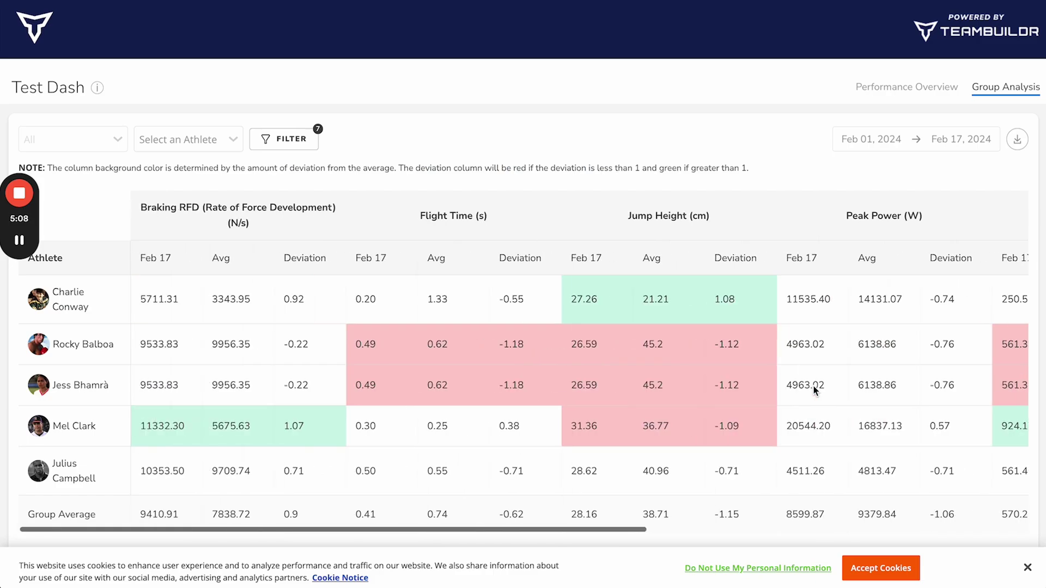
scroll(813, 386, "right", 10)
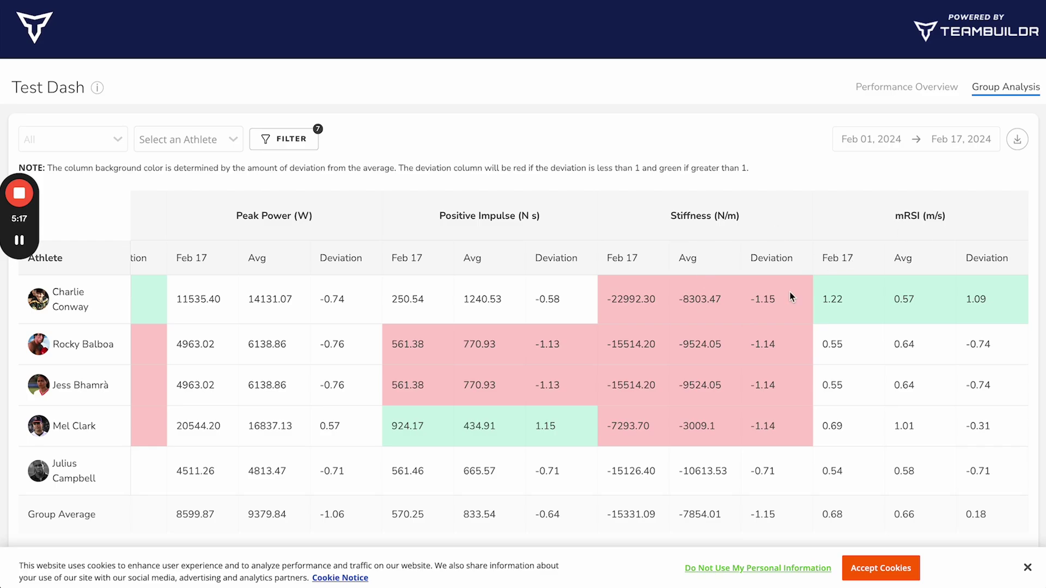
left_click(894, 94)
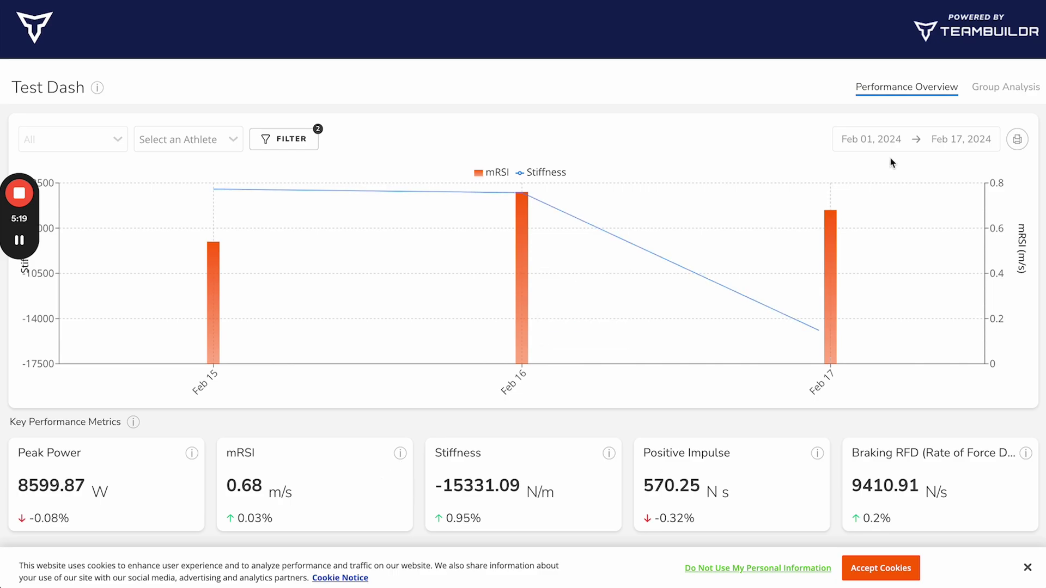
left_click(976, 87)
scroll(735, 410, "right", 10)
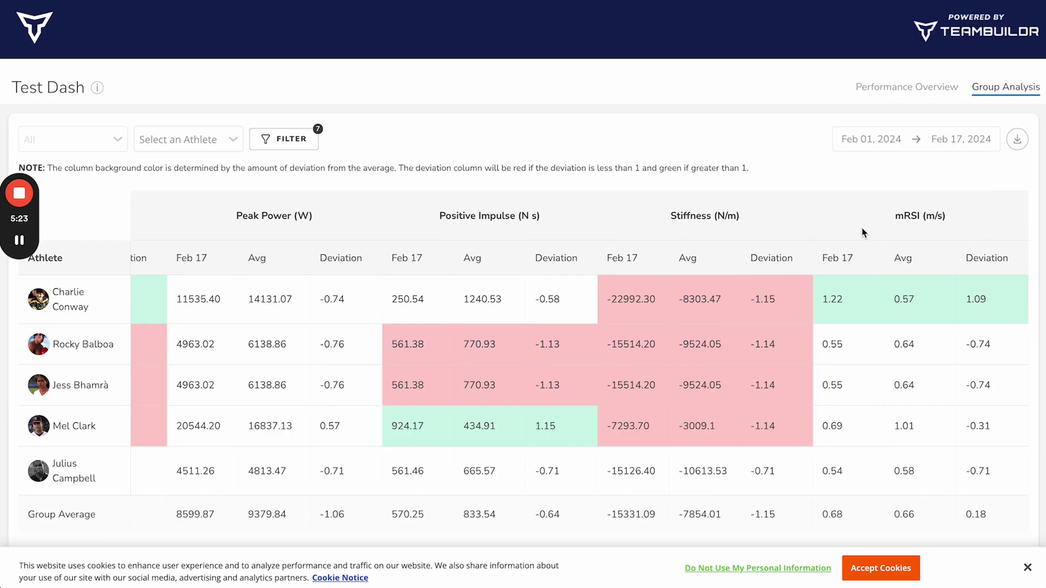
left_click(905, 93)
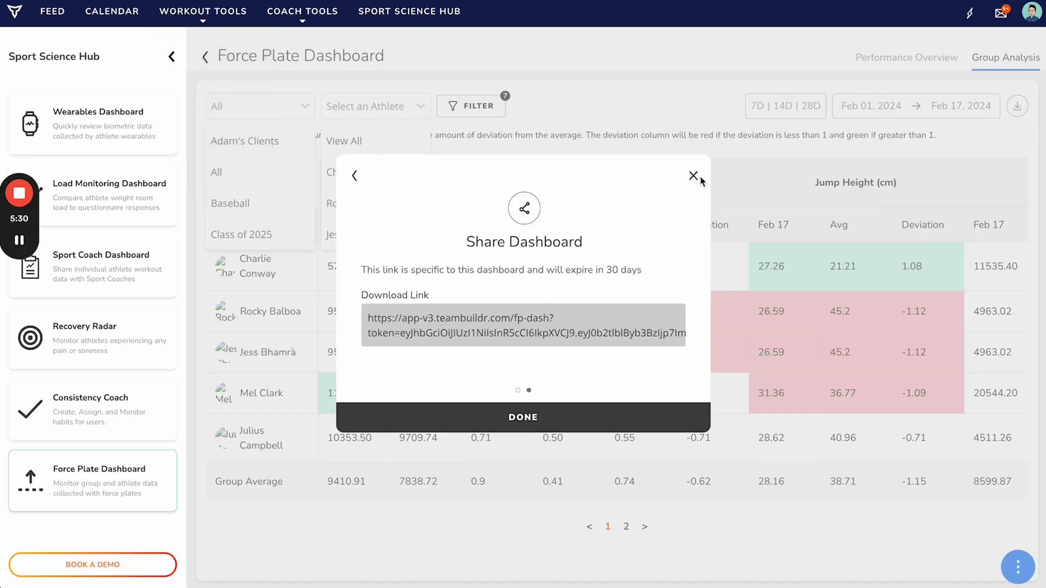
- Finish sharing the dashboard and return to the list of force plate dashboards
left_click(472, 415)
left_click(205, 57)
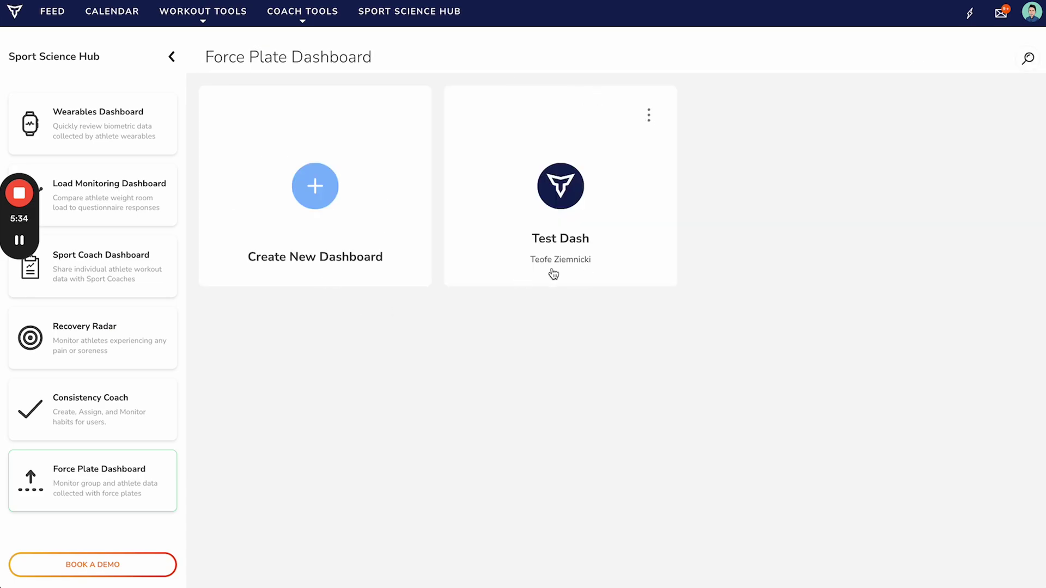
- View the saved Test Dash dashboard and return to the dashboard list
left_click(649, 115)
left_click(597, 139)
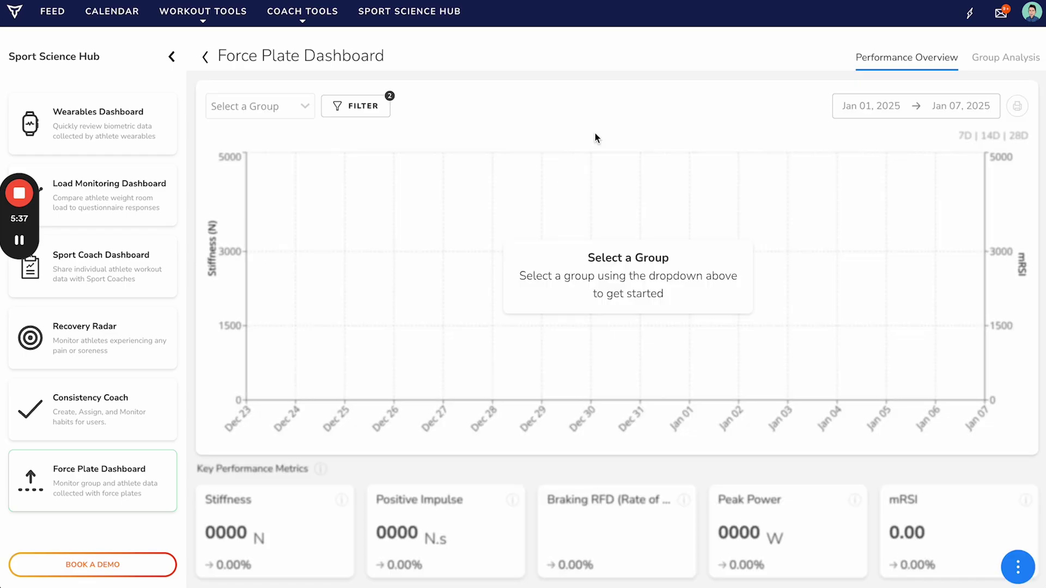
left_click(202, 59)
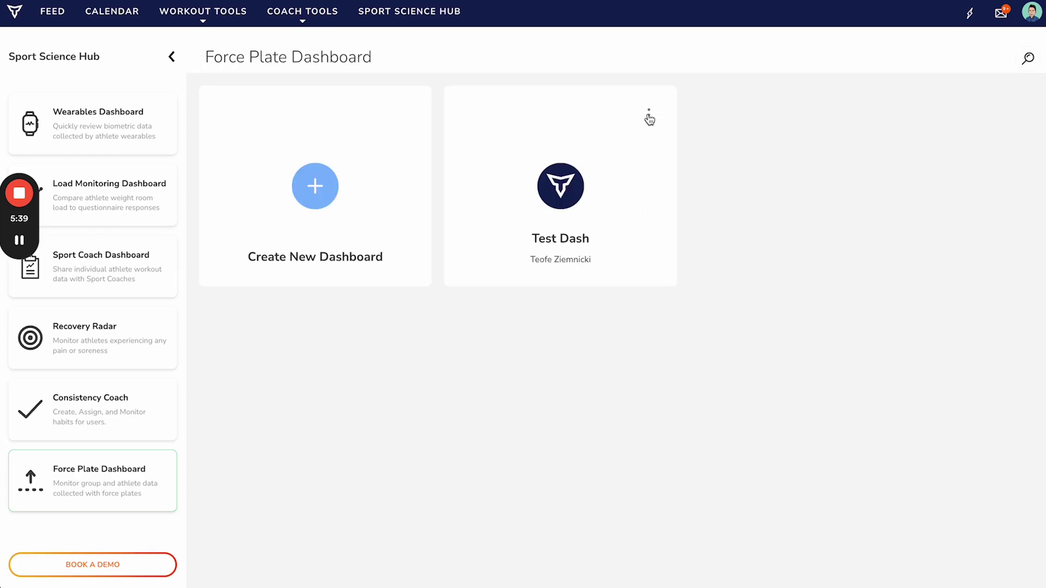
- Review Test Dash's editable title, description and group access, and close the settings without changing them
left_click(649, 115)
left_click(551, 164)
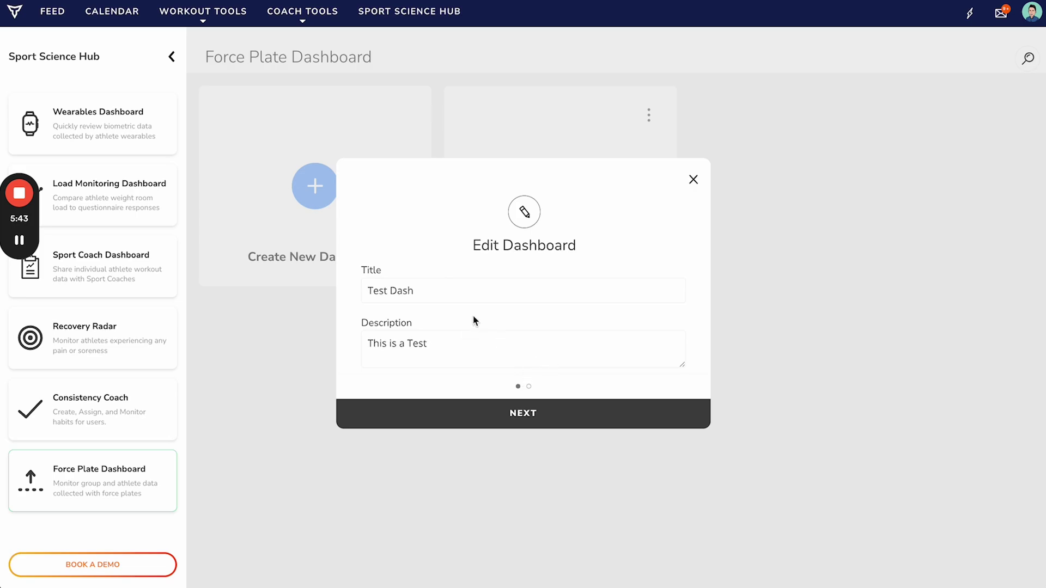
left_click(522, 414)
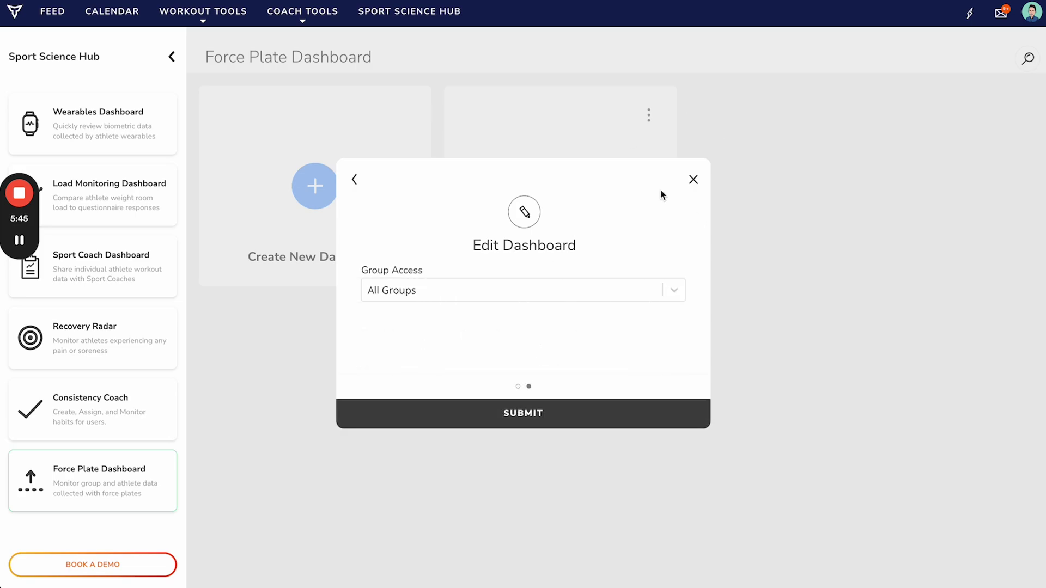
left_click(693, 178)
- Review Test Dash's About details and its available actions, then close them
left_click(649, 115)
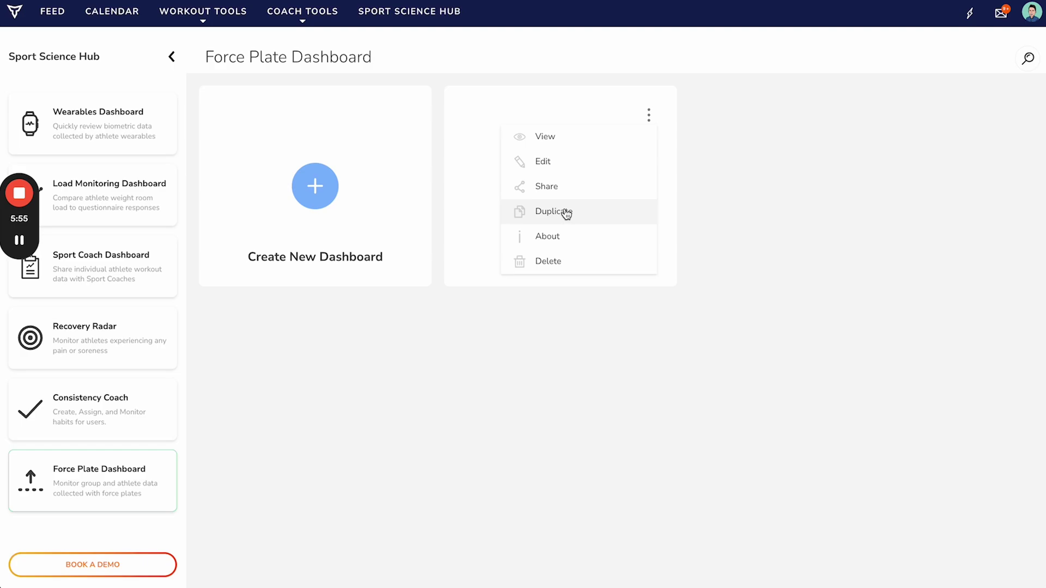
left_click(548, 236)
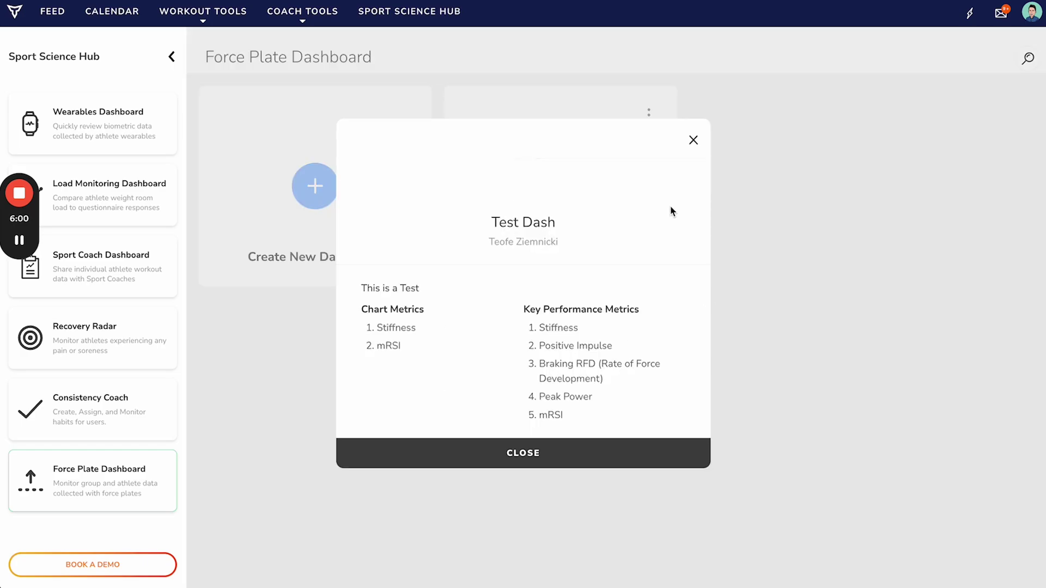
left_click(694, 142)
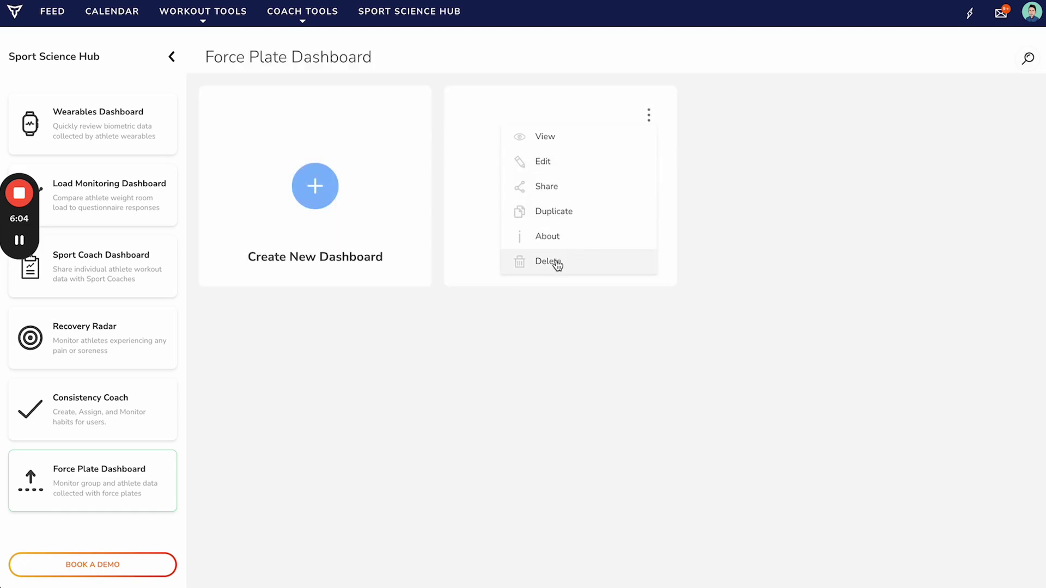
left_click(479, 256)
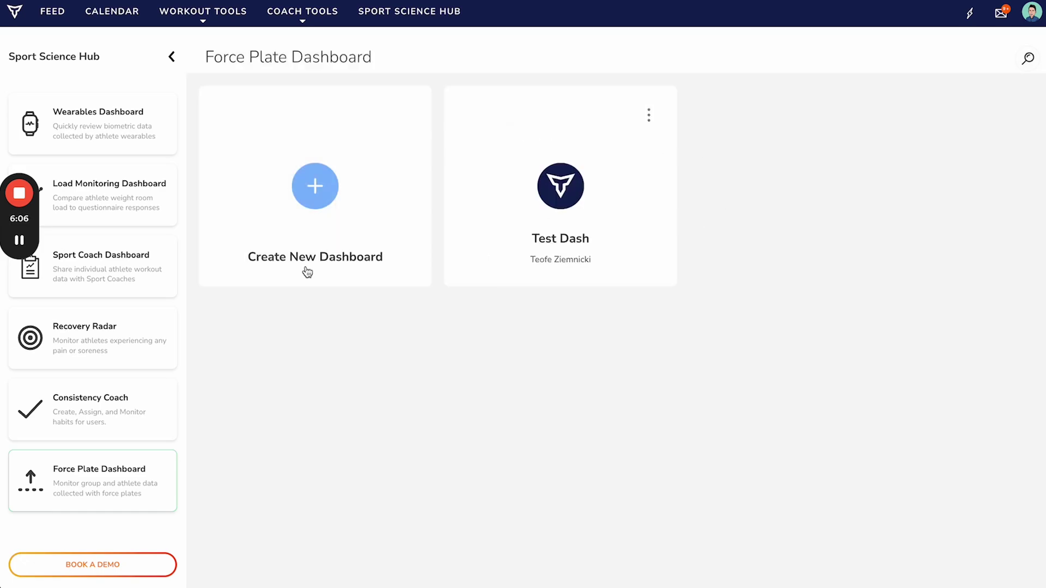